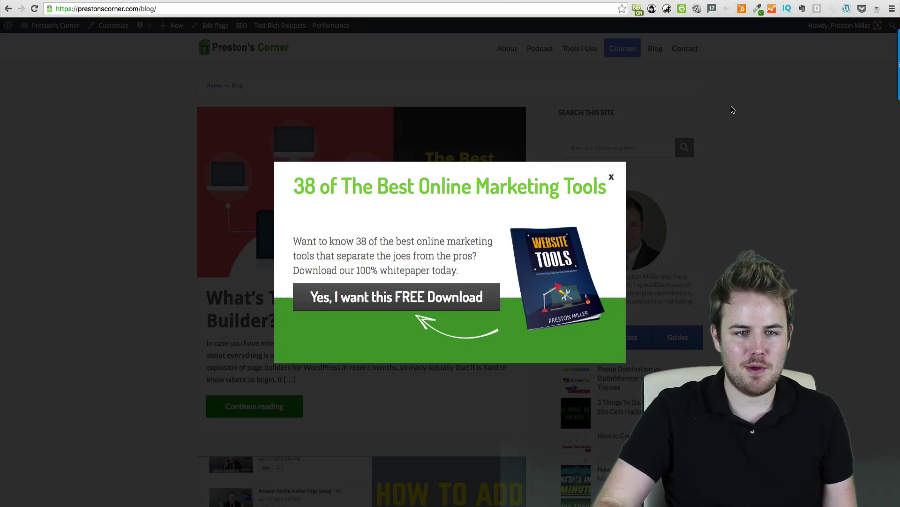
Close the marketing tools popup, advance the reappeared popup to its sign-up form via 'Yes, I want this FREE Download', then close it.
left_click(614, 177)
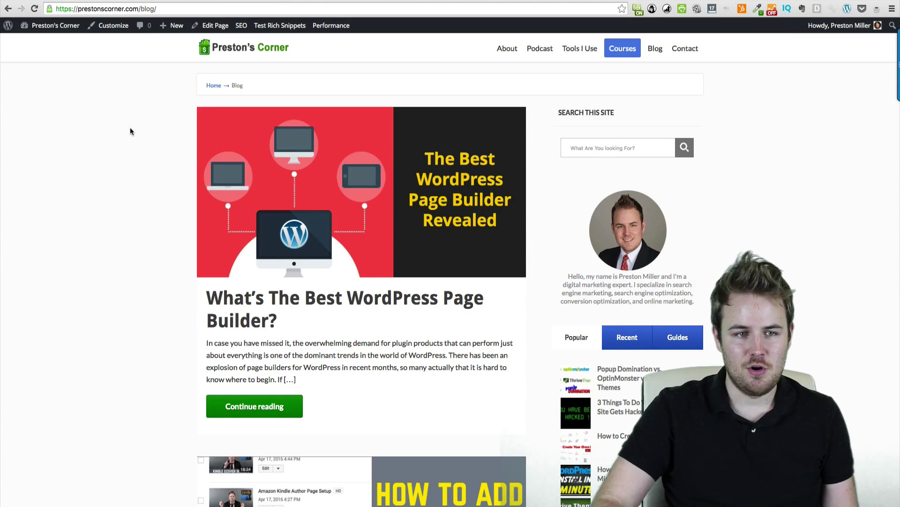
scroll(158, 128, "down", 1)
scroll(158, 127, "up", 1)
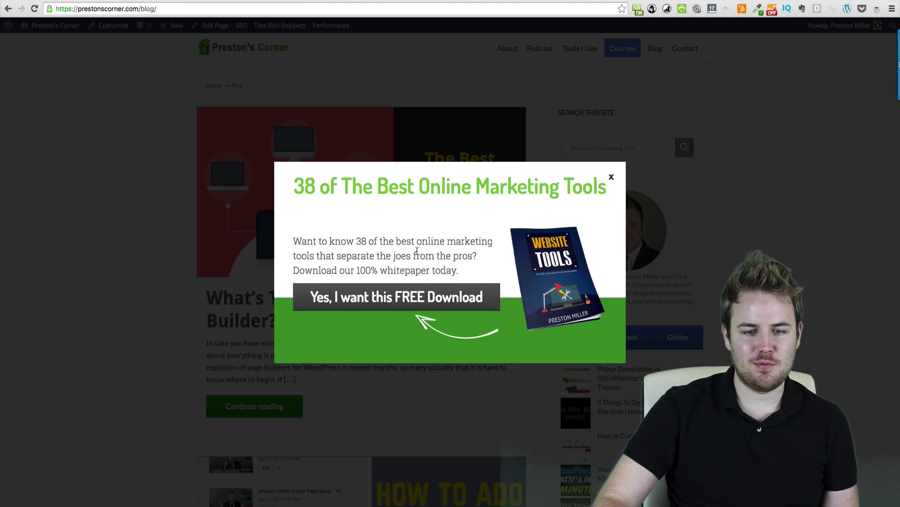
left_click(371, 298)
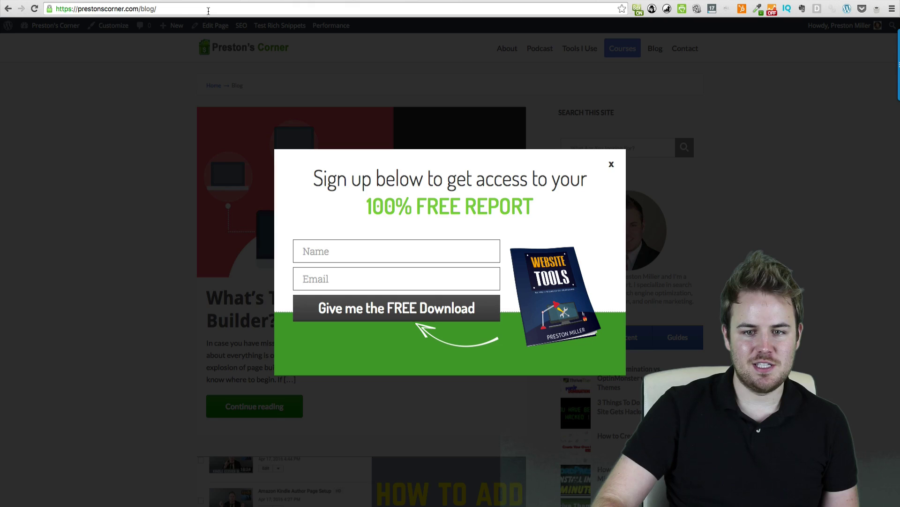
left_click(612, 166)
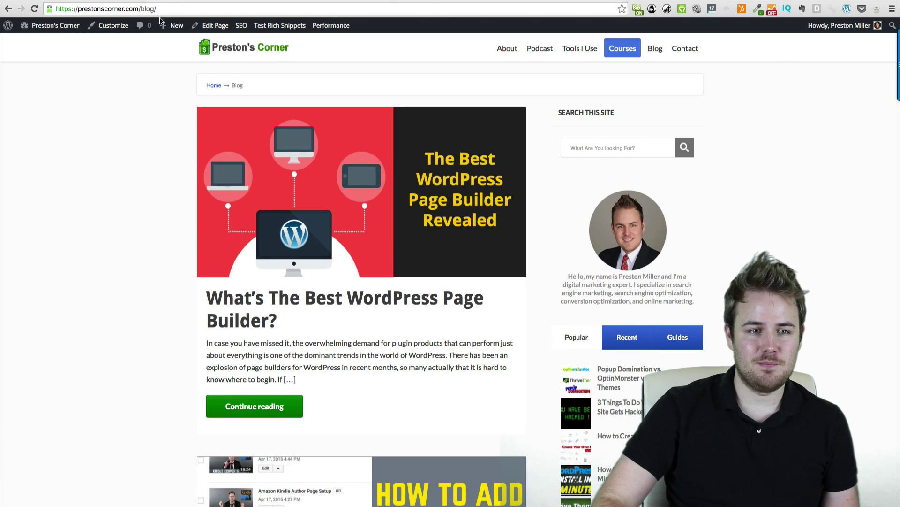
Switch to the Thrive Leads dashboard tab and scroll through the Lead Groups list.
left_click(204, 2)
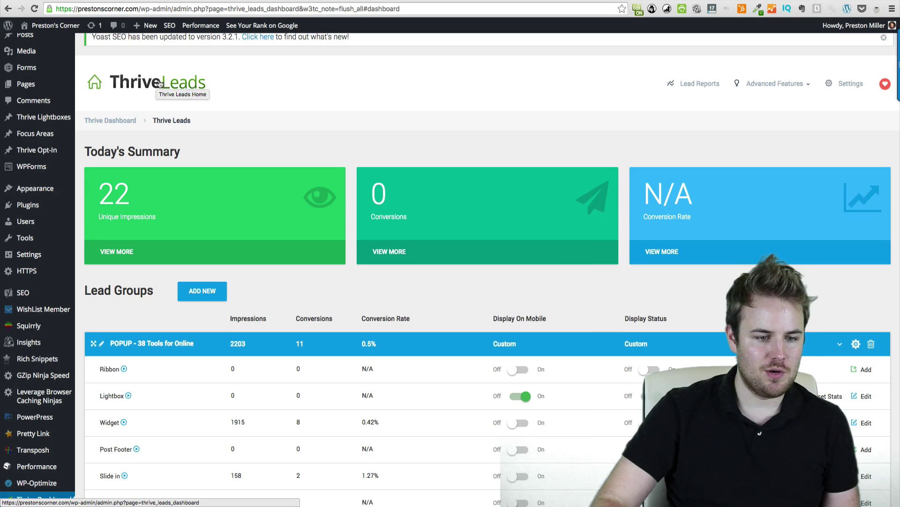
scroll(57, 237, "down", 3)
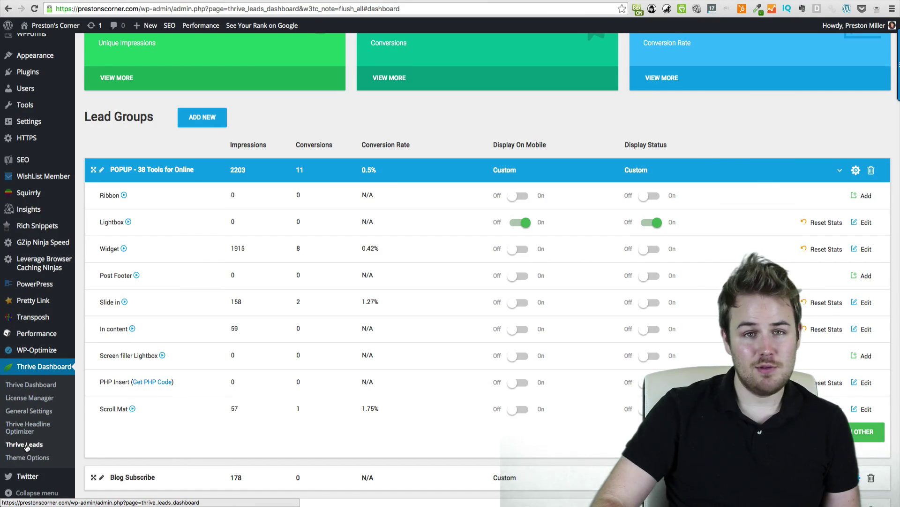
scroll(160, 400, "up", 5)
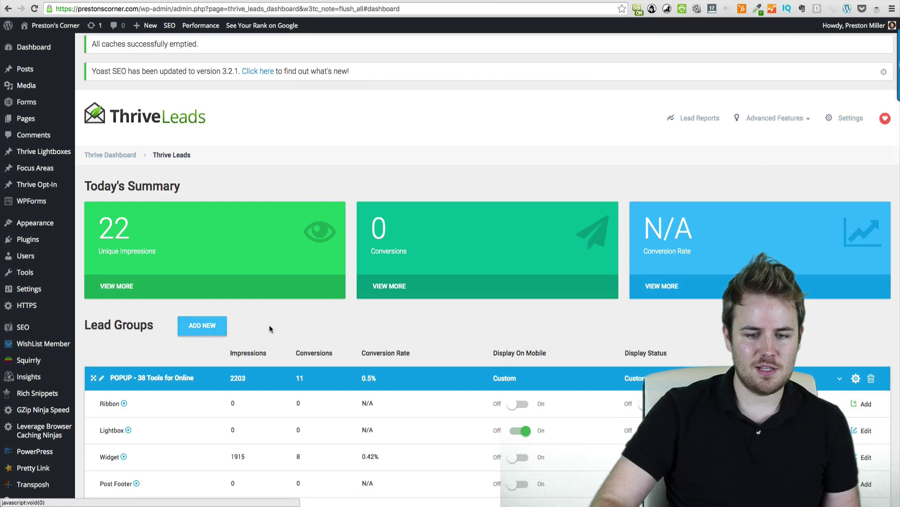
scroll(165, 389, "down", 2)
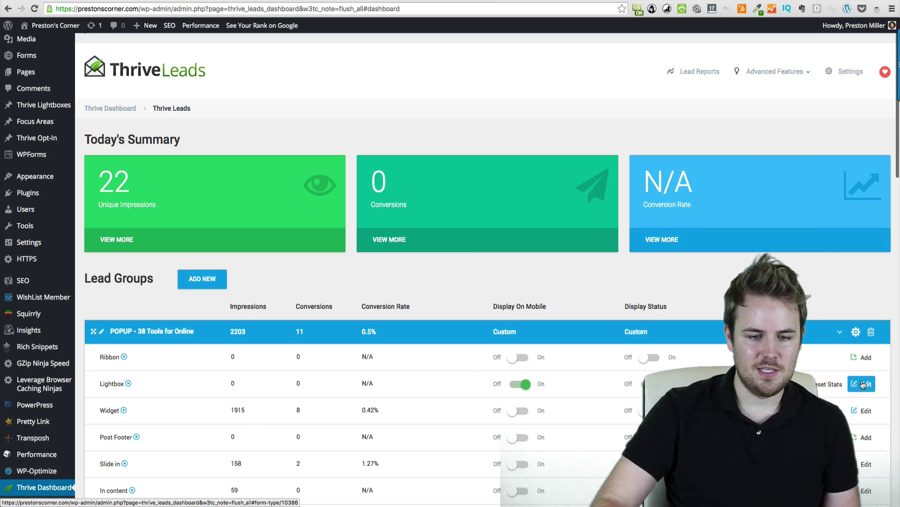
left_click_drag(204, 384, 379, 383)
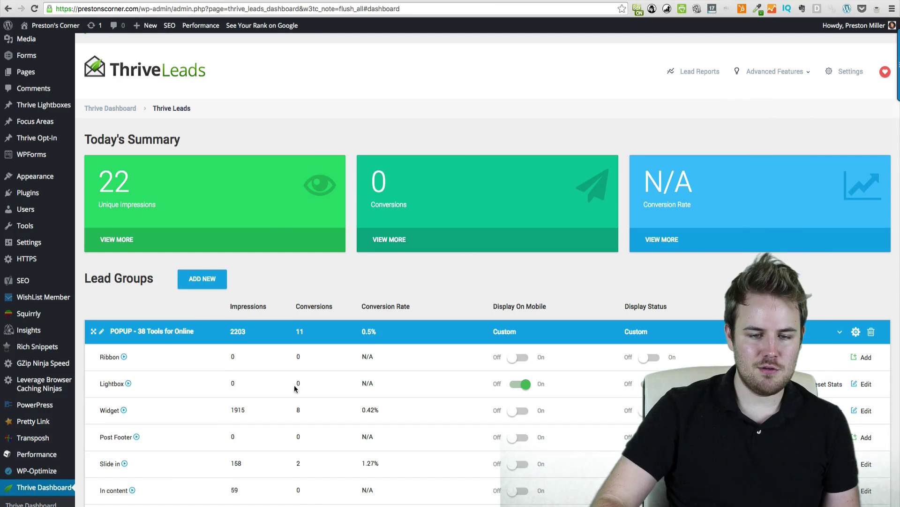
Review the Lightbox form's trigger settings and set its display frequency to repeat every 5 days.
left_click(865, 384)
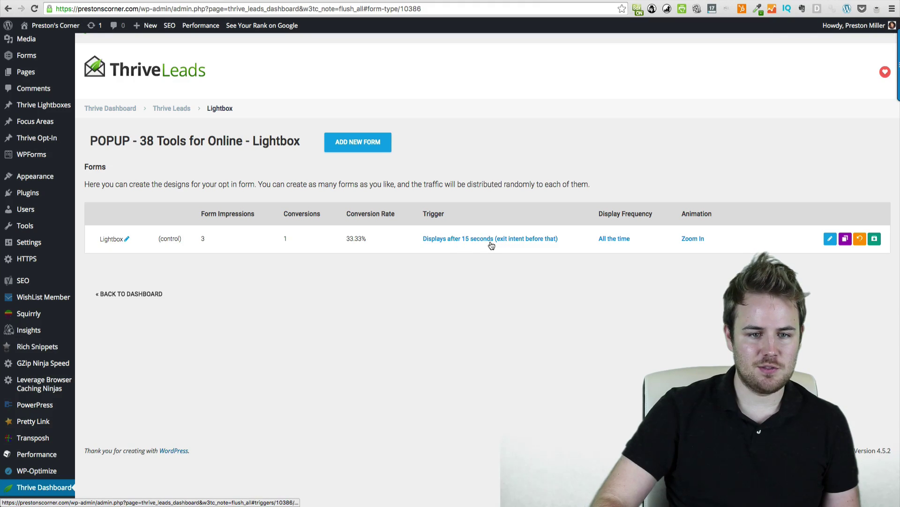
left_click(509, 241)
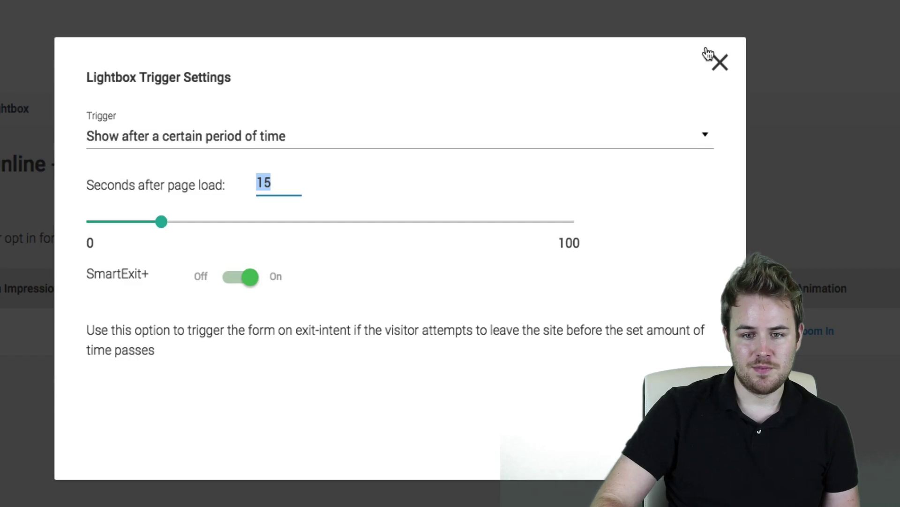
left_click(720, 62)
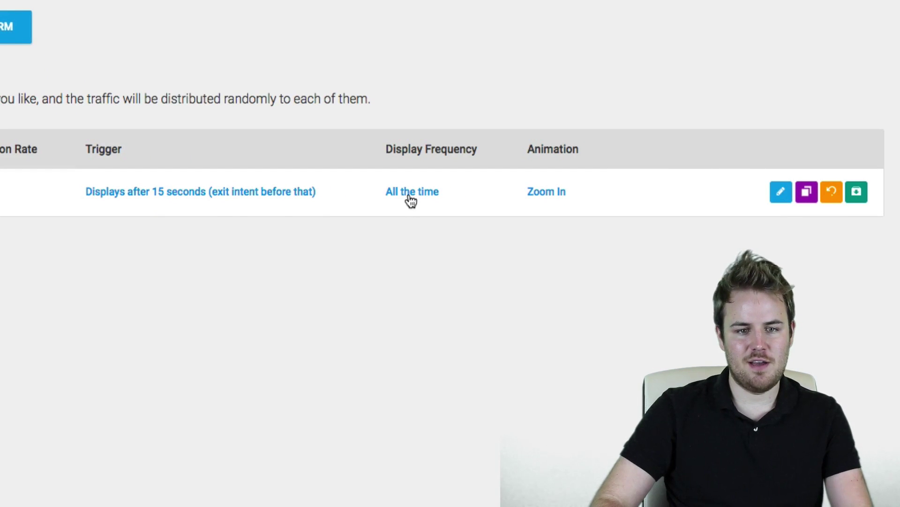
left_click(411, 199)
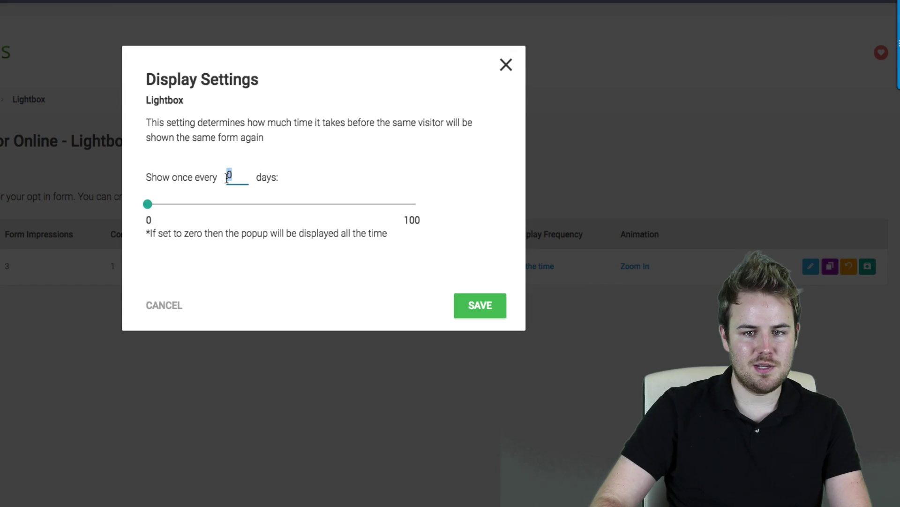
type("5")
left_click(307, 278)
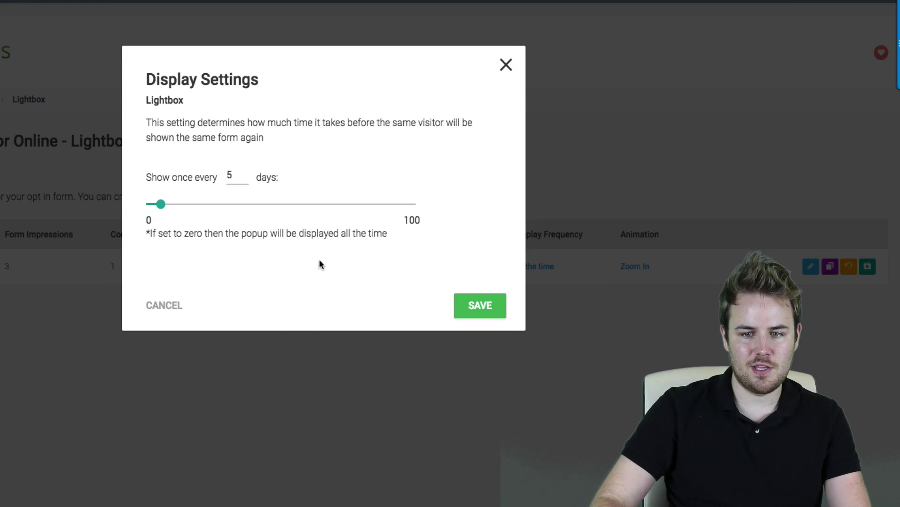
left_click(506, 65)
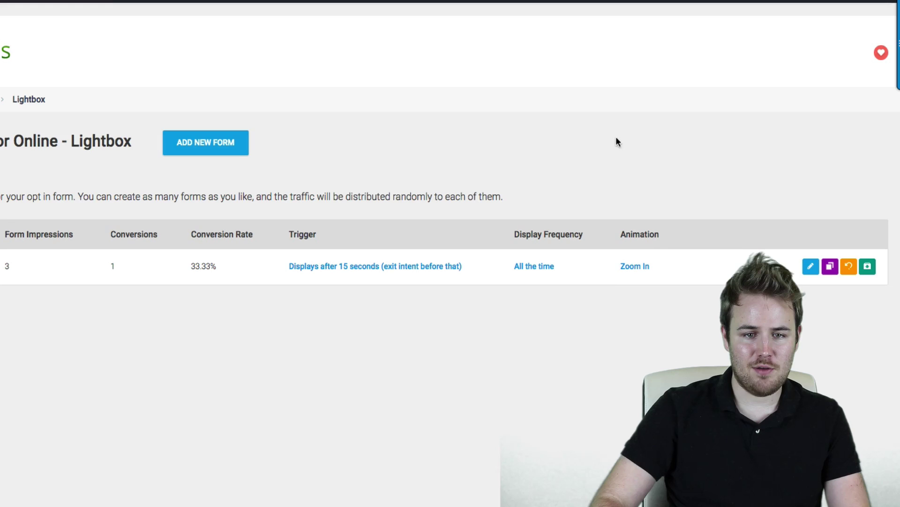
left_click(635, 267)
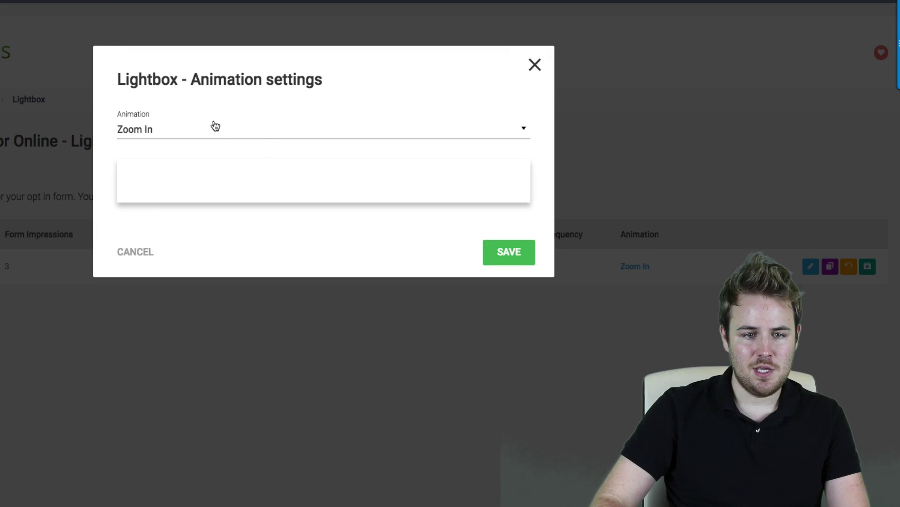
left_click(173, 132)
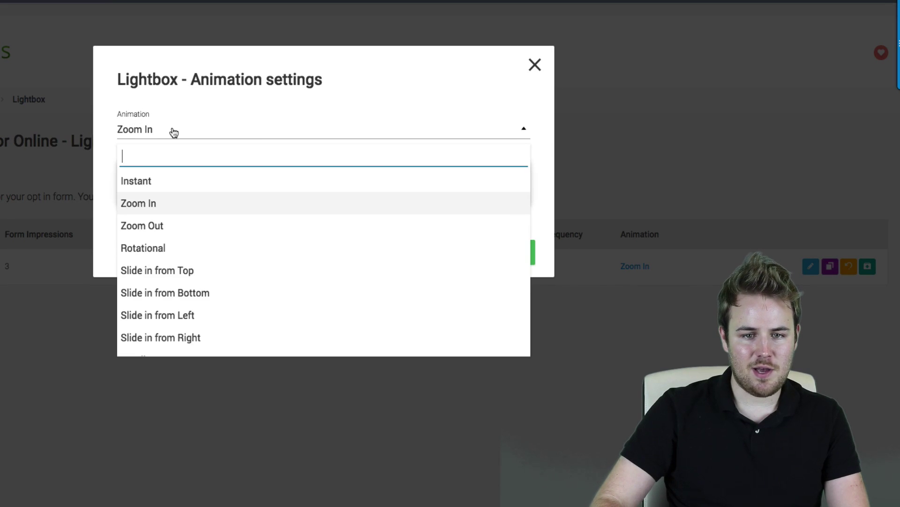
left_click(207, 225)
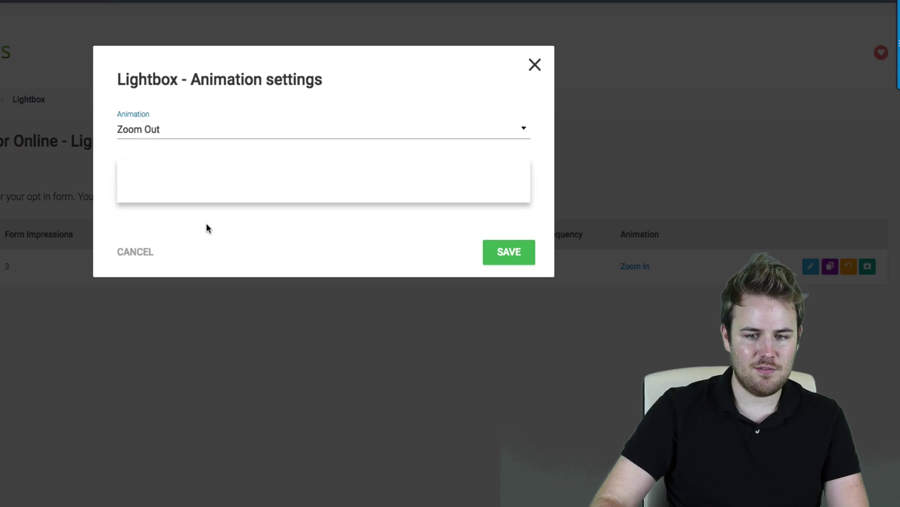
left_click(197, 129)
scroll(219, 345, "down", 2)
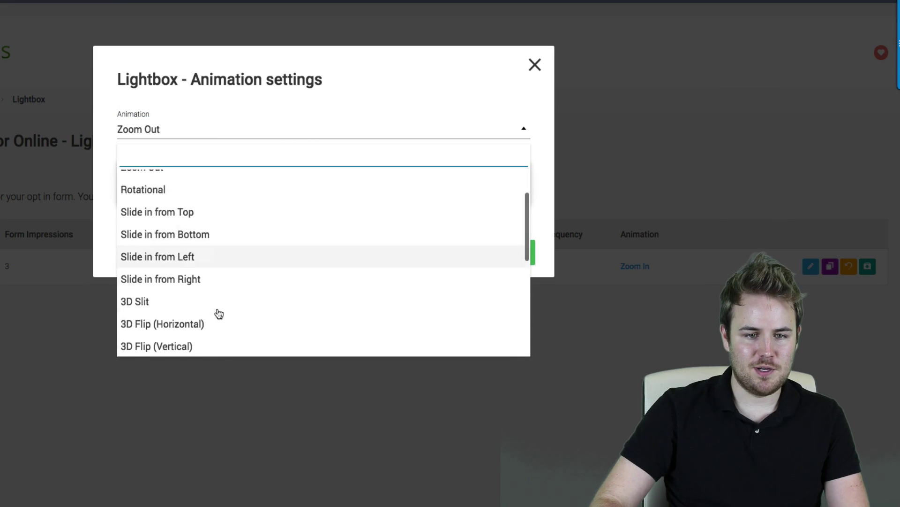
scroll(219, 331, "down", 2)
scroll(219, 320, "down", 1)
scroll(219, 314, "down", 1)
scroll(219, 313, "up", 1)
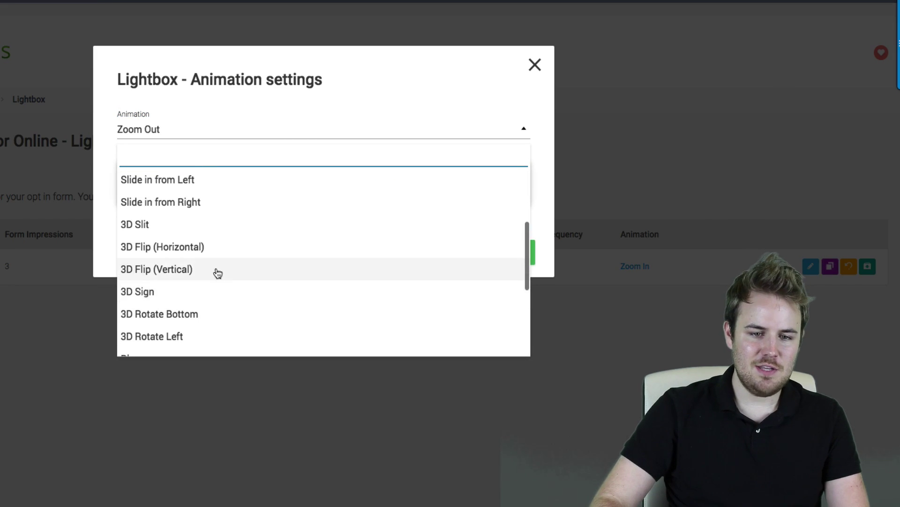
left_click(225, 248)
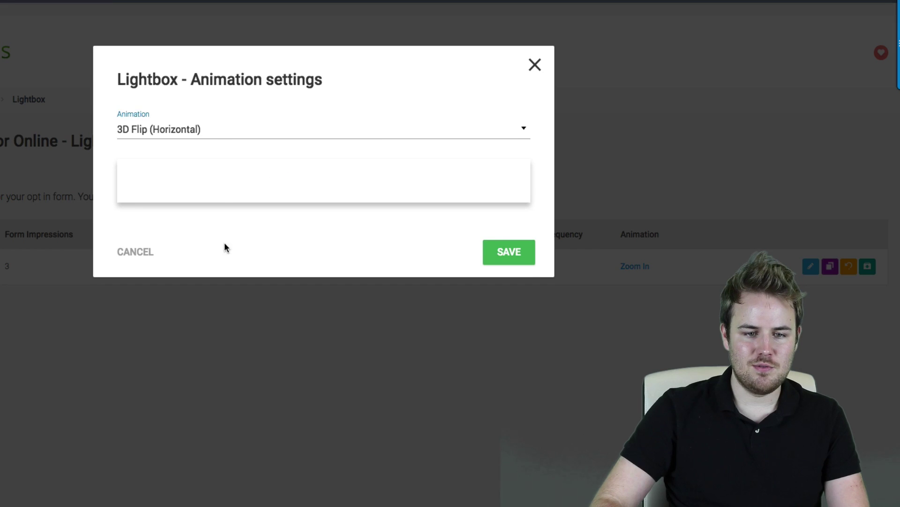
left_click(194, 131)
scroll(218, 257, "down", 2)
scroll(236, 271, "down", 1)
scroll(239, 274, "down", 1)
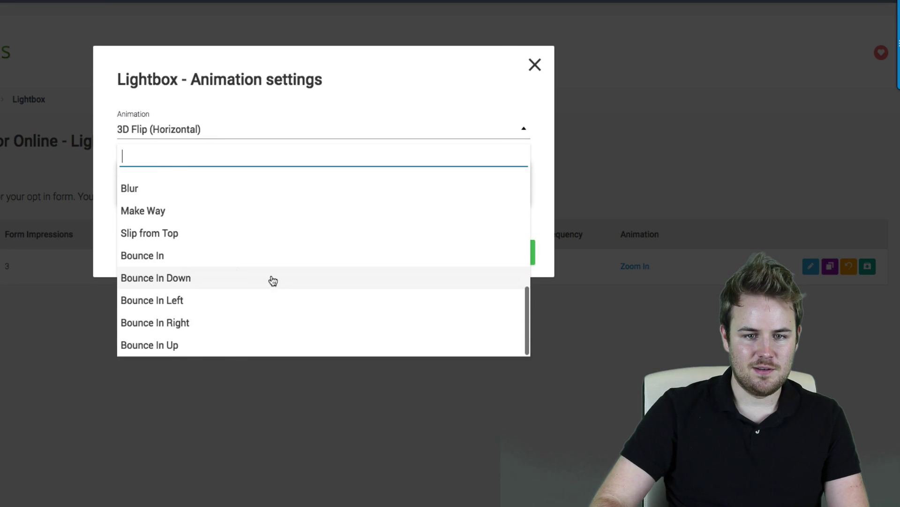
left_click(204, 344)
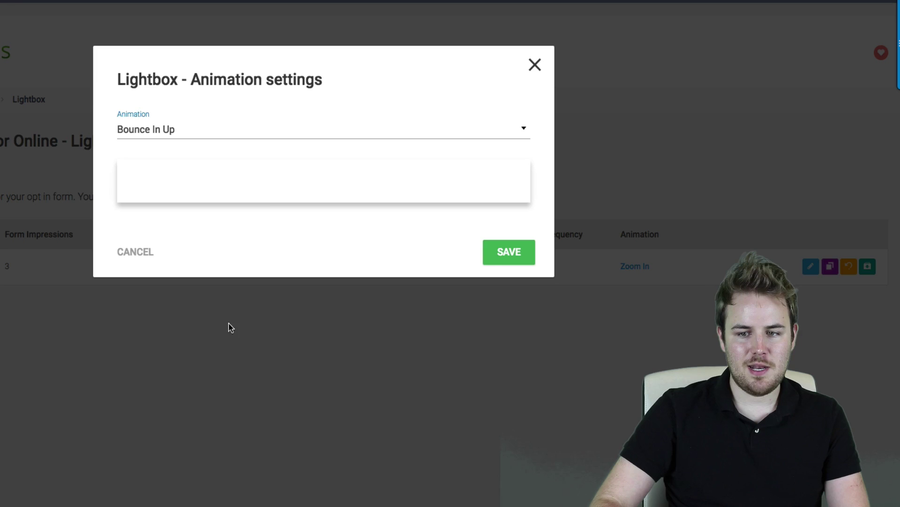
left_click(535, 66)
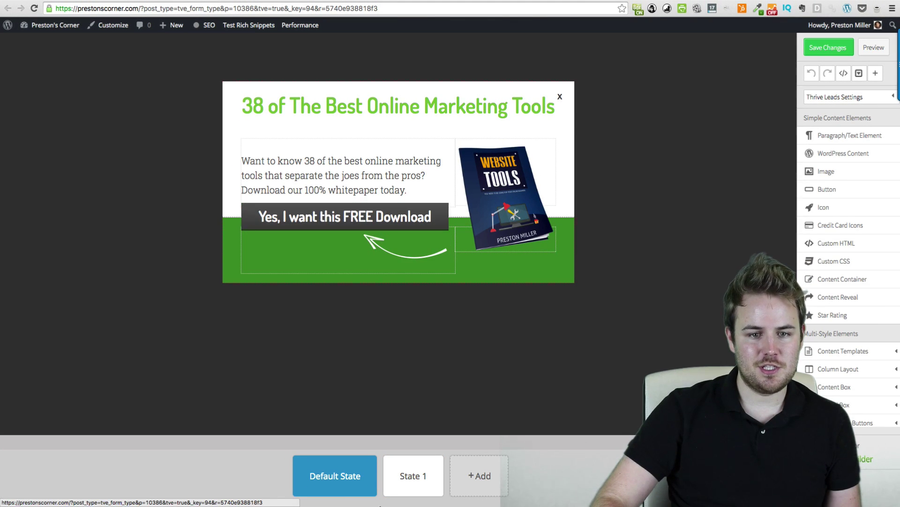
View State 1, return to the Default State, and reveal the Thrive Leads Settings options.
left_click(414, 476)
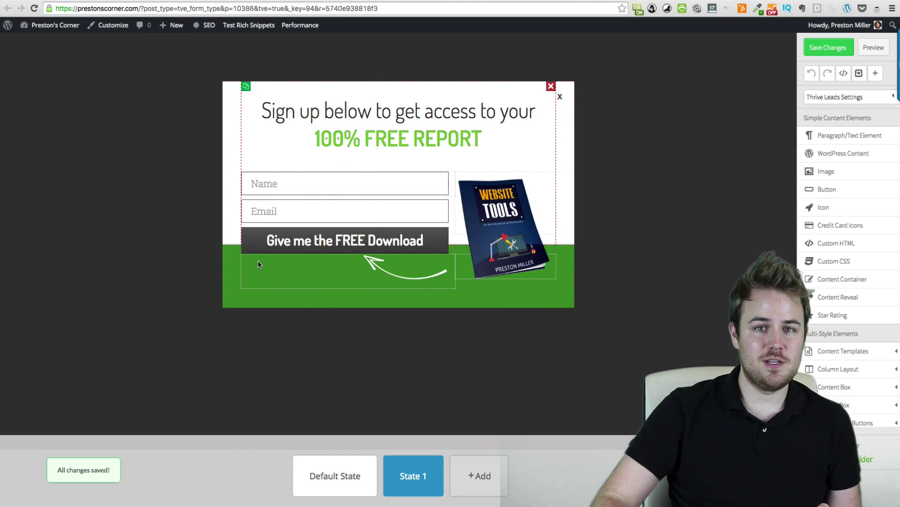
left_click(342, 483)
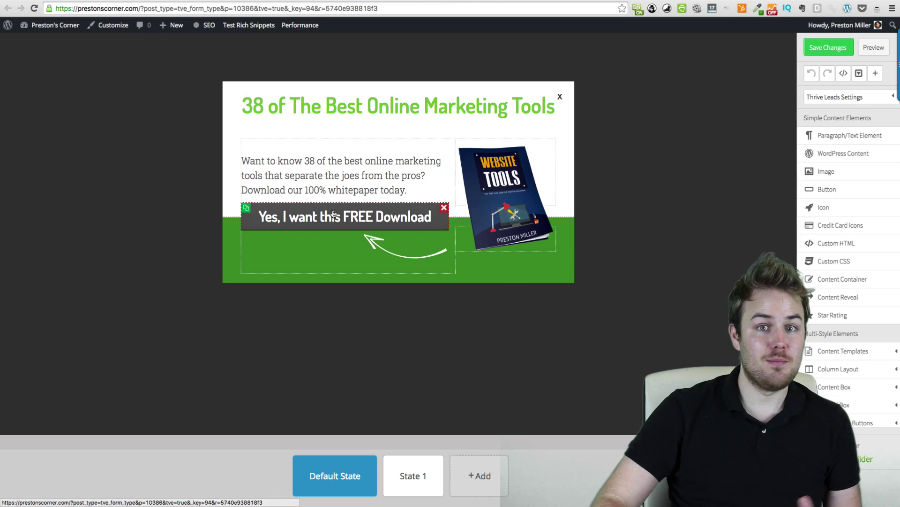
left_click(835, 97)
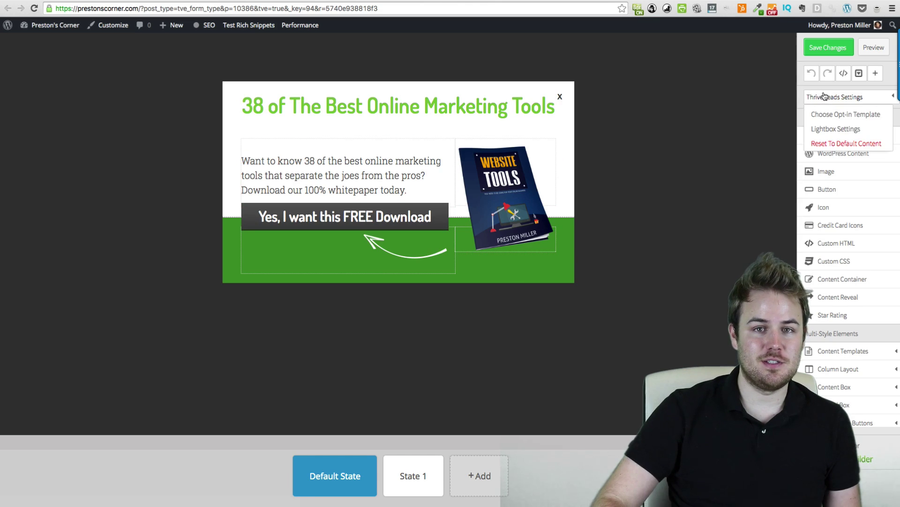
Save the current design as template 'Website Tools' and apply the Lightbox Set 001 v1 template.
left_click(835, 114)
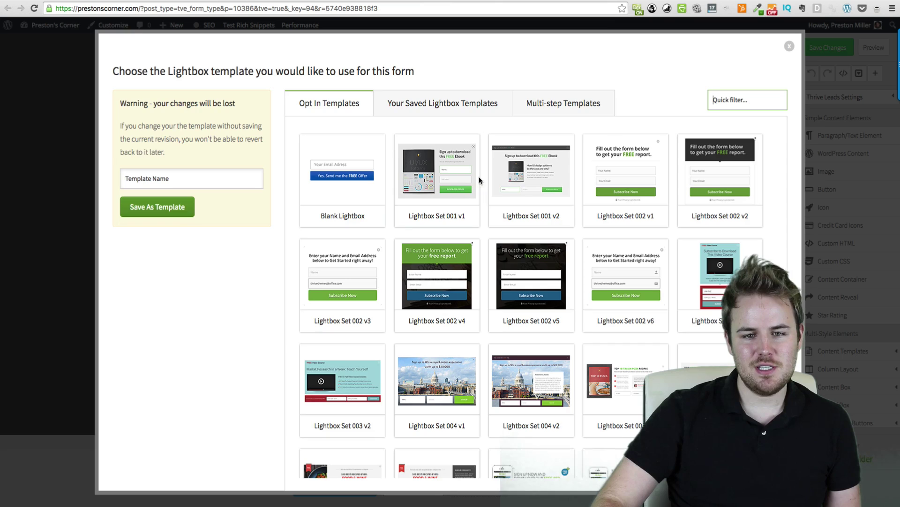
left_click(552, 262)
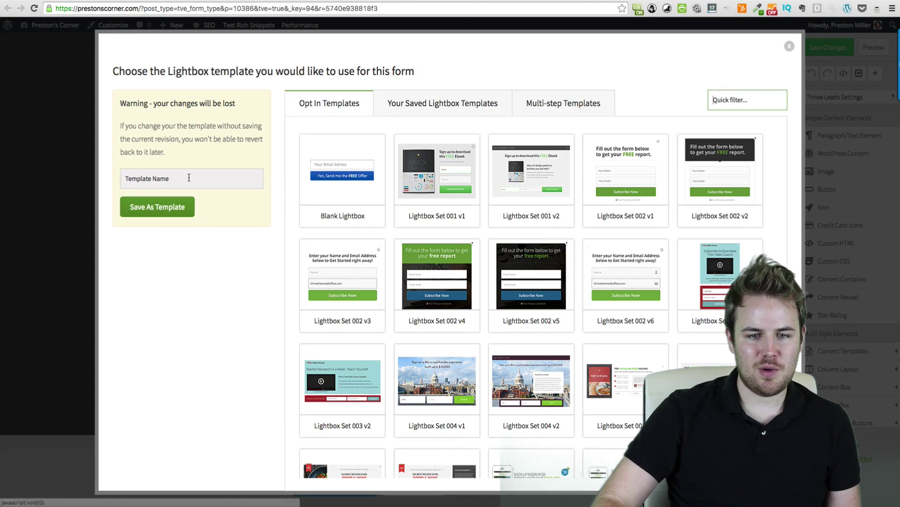
scroll(462, 216, "down", 1)
scroll(462, 217, "up", 1)
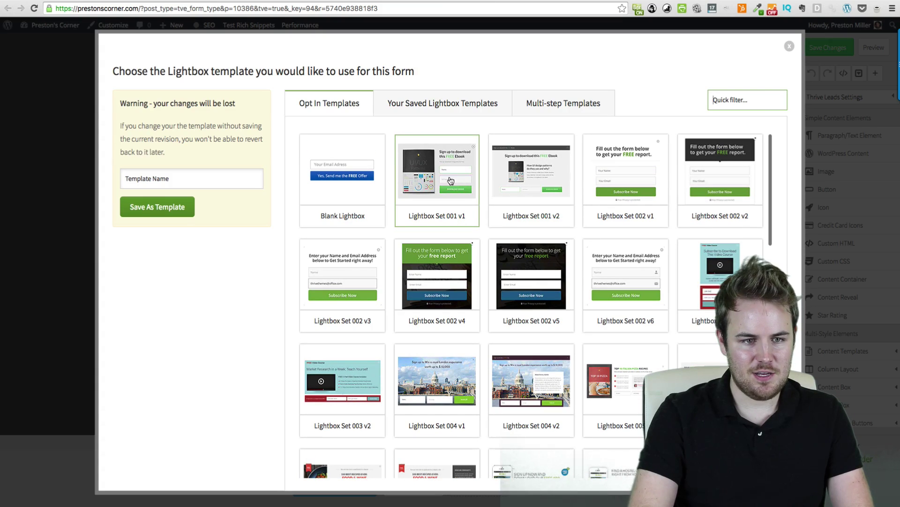
left_click(217, 177)
type("T")
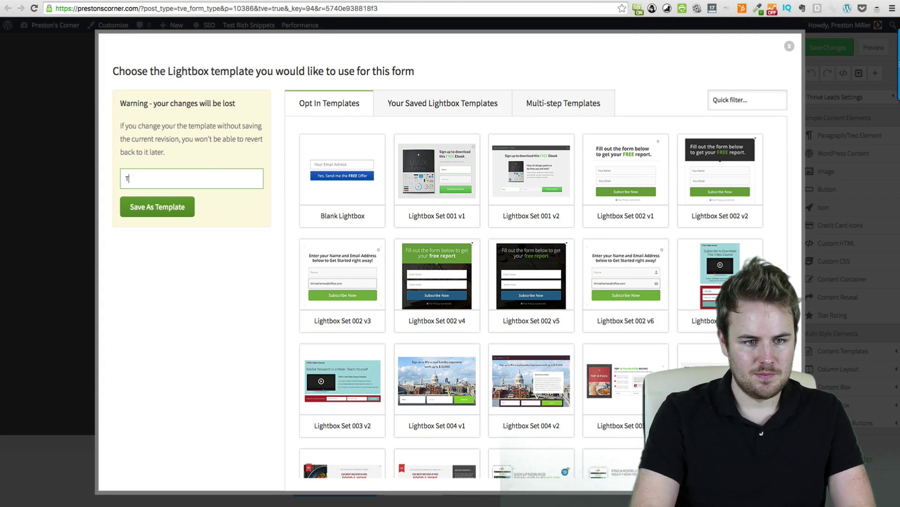
type("Website Tools")
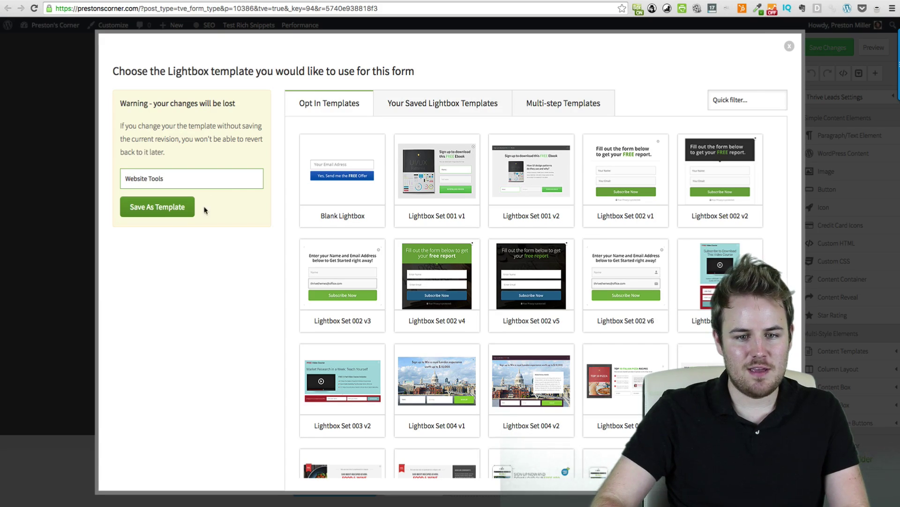
left_click(185, 209)
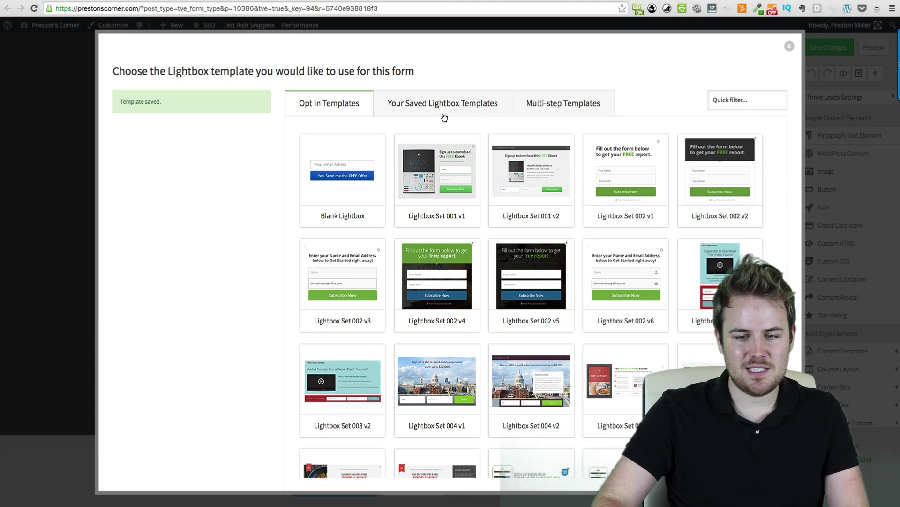
scroll(482, 193, "down", 5)
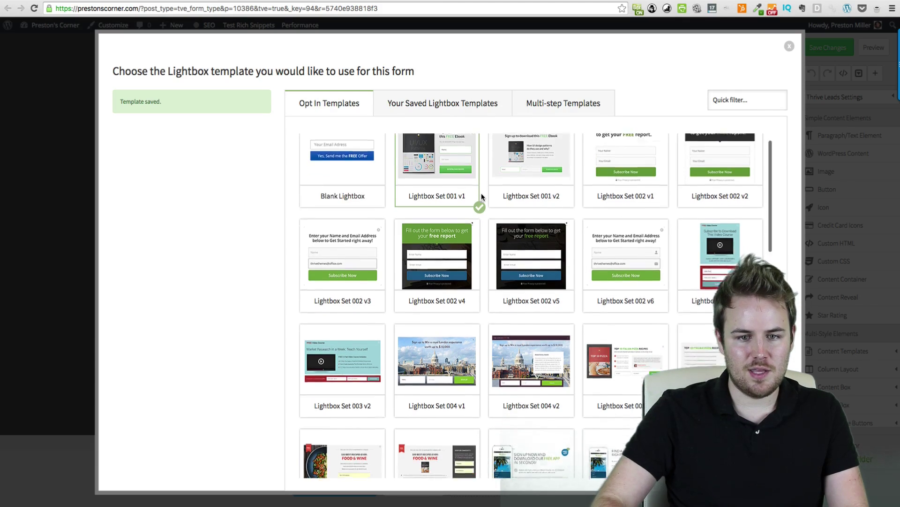
scroll(481, 193, "down", 10)
scroll(482, 193, "down", 10)
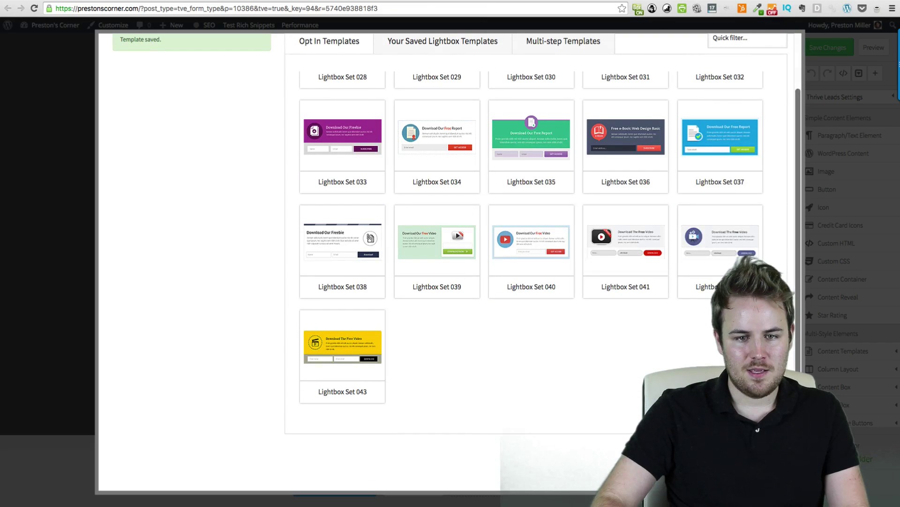
key("Escape")
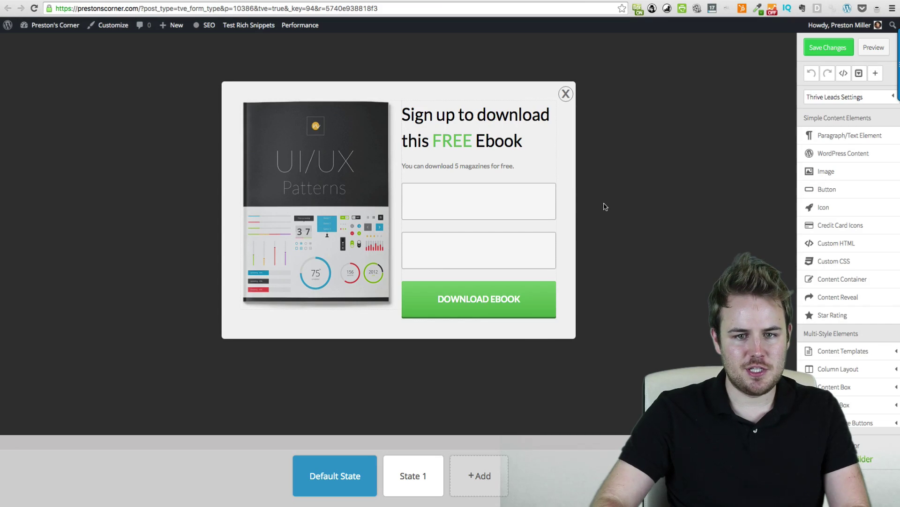
View the UI/UX Patterns book image's options and dismiss them without changes.
left_click(329, 195)
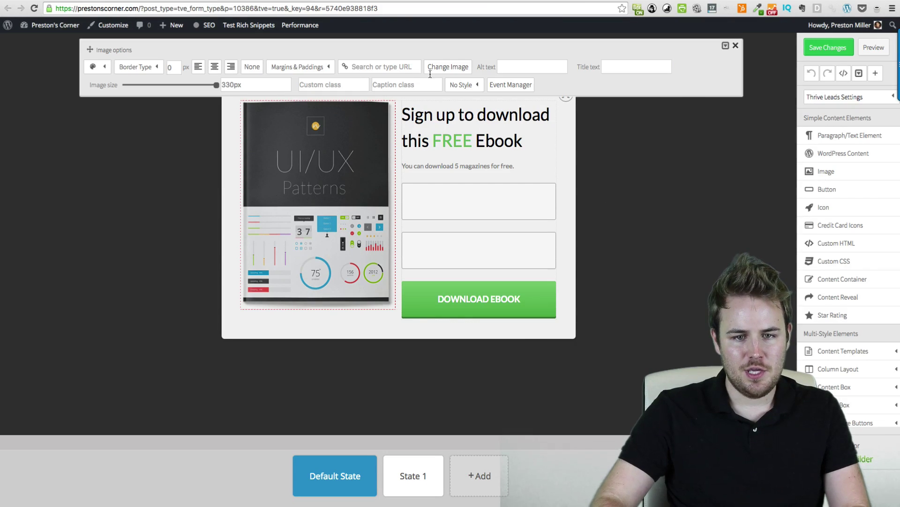
left_click(643, 140)
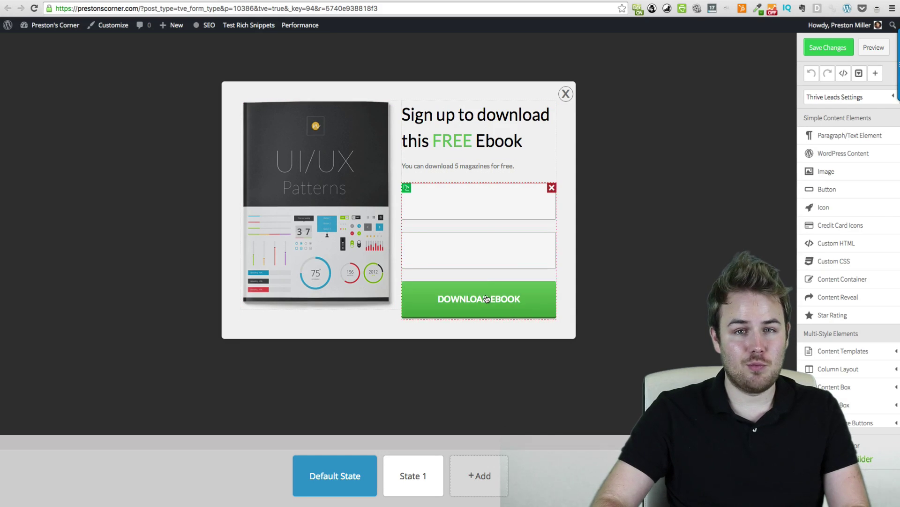
left_click(486, 226)
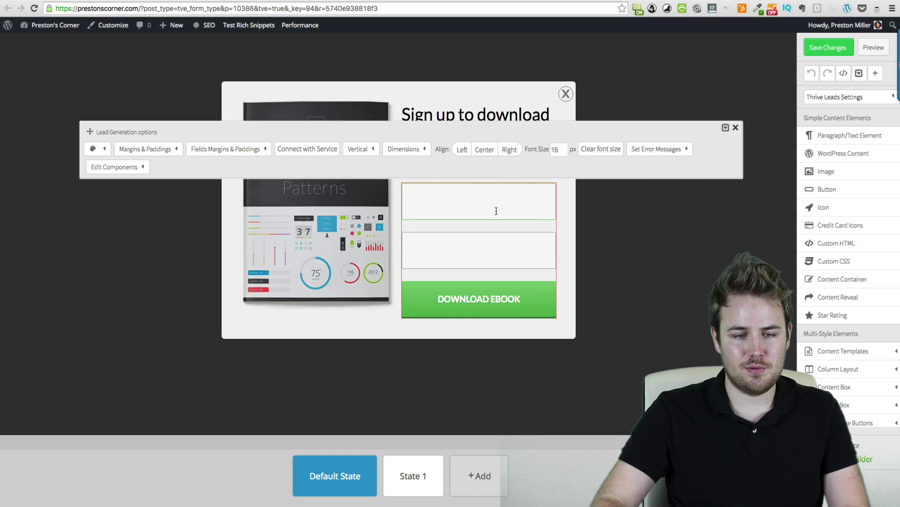
left_click(307, 148)
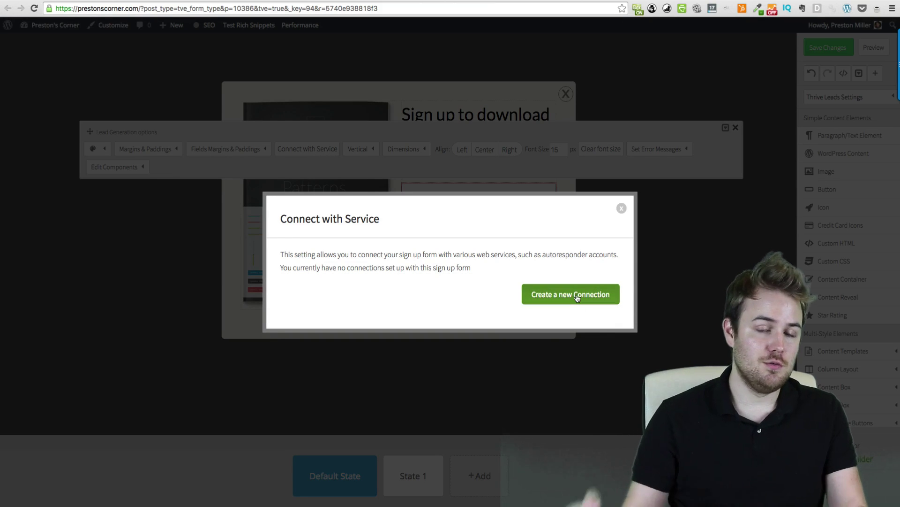
left_click(621, 208)
left_click(682, 224)
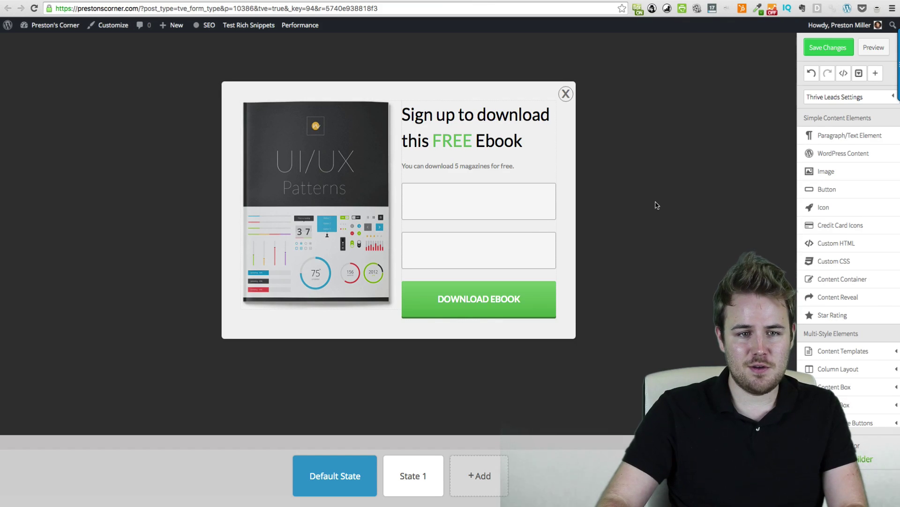
Center-align the heading 'Sign up to download this FREE Ebook'.
left_click(486, 114)
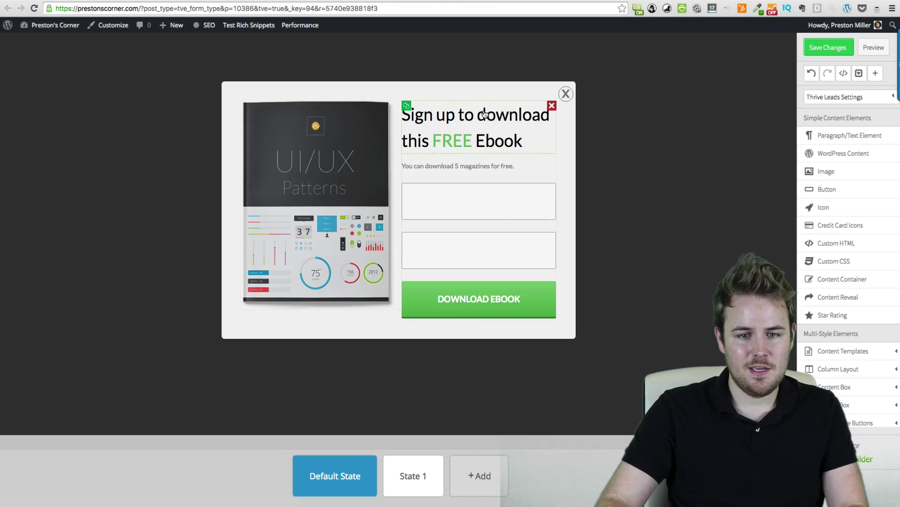
left_click(266, 68)
left_click(658, 196)
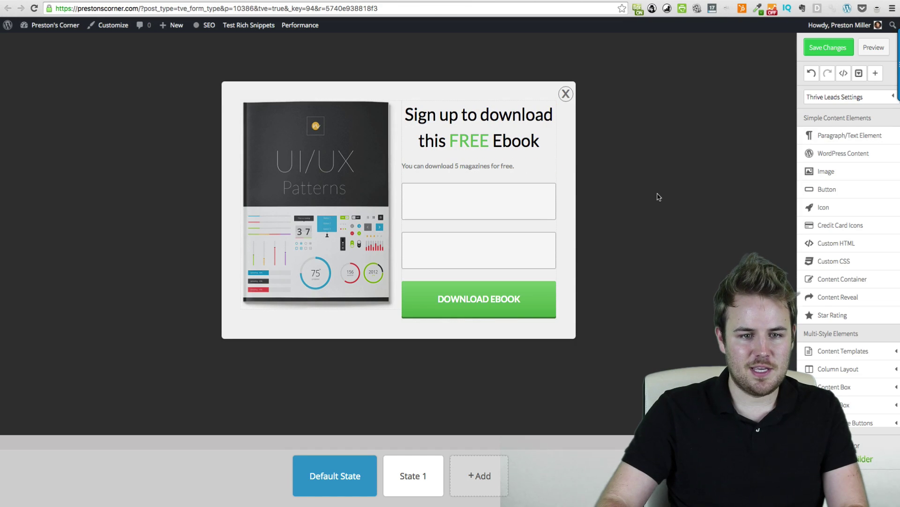
Start a new service connection for the signup form using HTML Form code, then cancel at the code step.
left_click(479, 201)
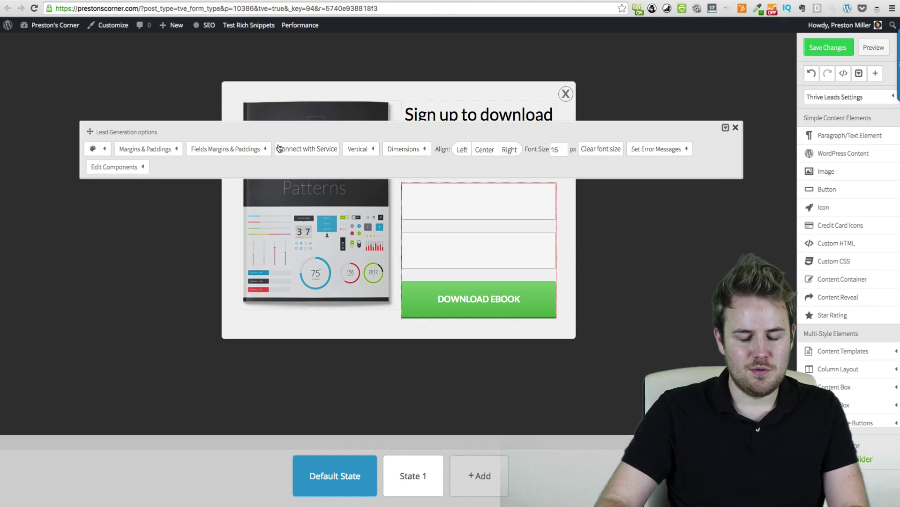
left_click(307, 148)
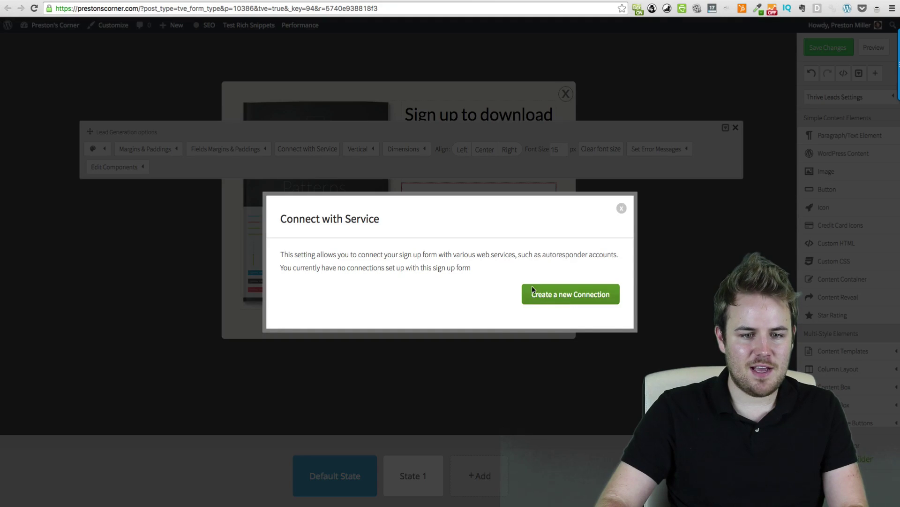
left_click(569, 296)
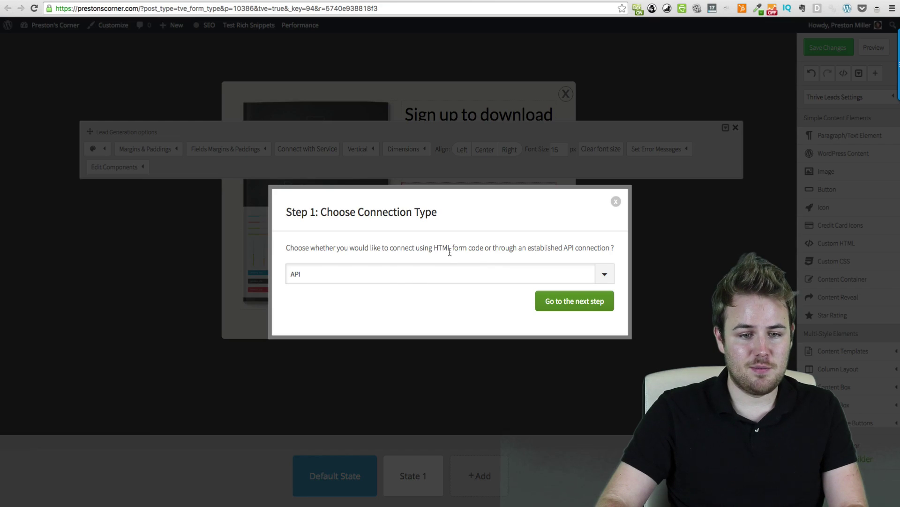
left_click(406, 275)
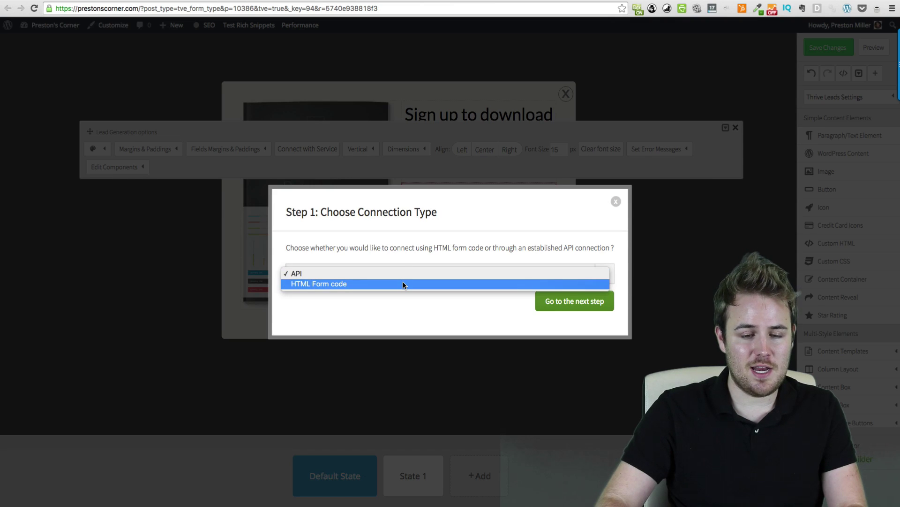
key("Escape")
left_click(574, 301)
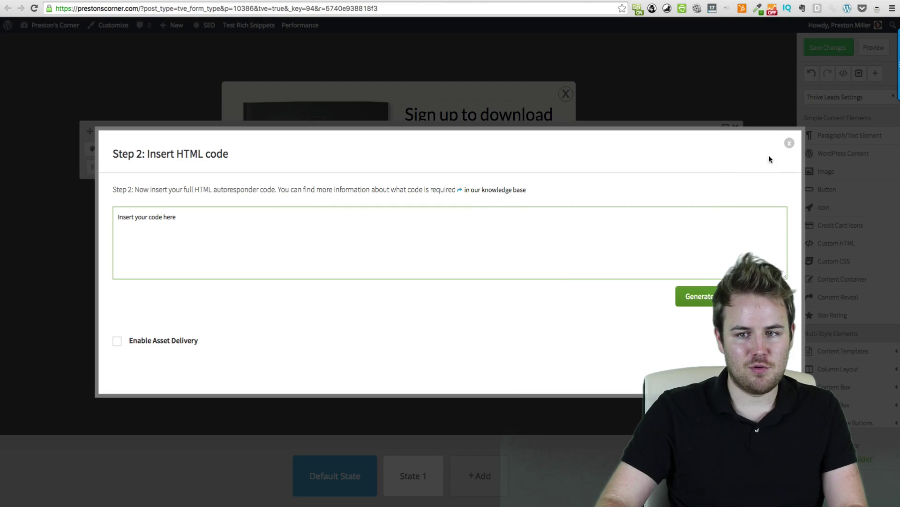
left_click(789, 143)
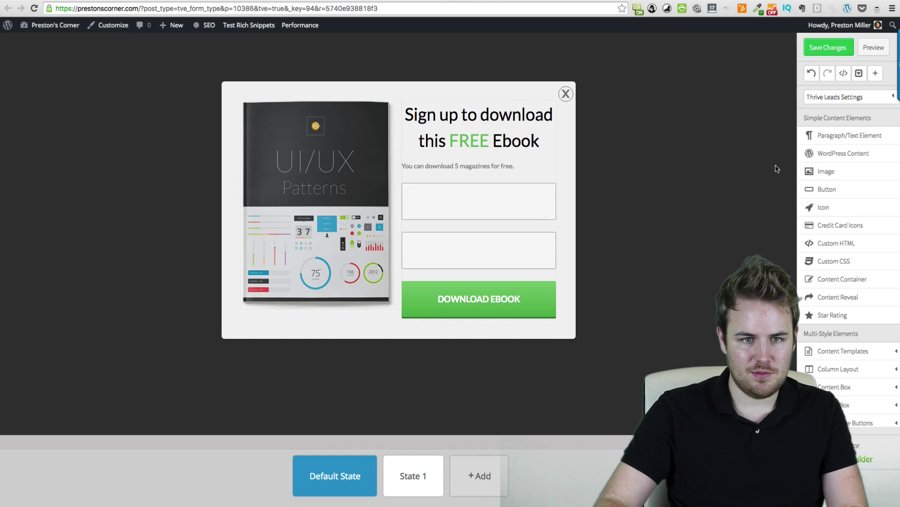
Preview the ebook sign-up lightbox live on the site.
left_click(869, 48)
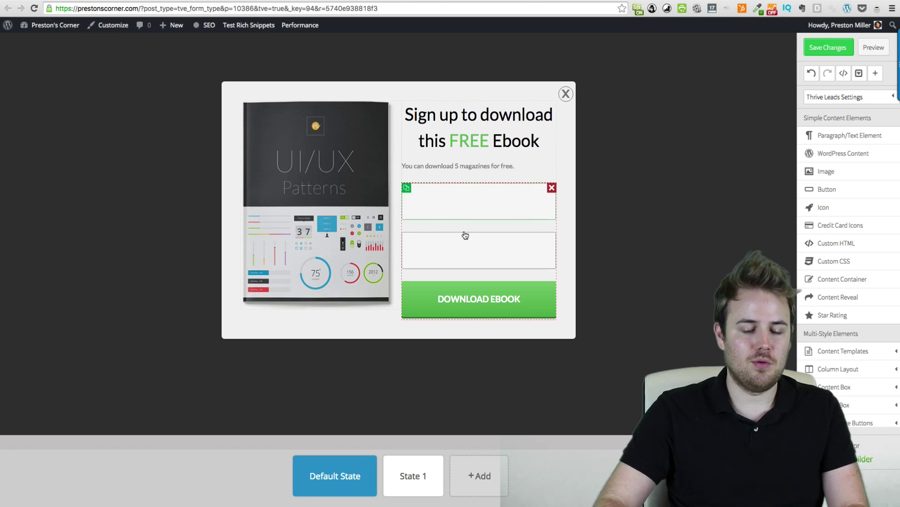
Choose Lightbox multi-step set 012 from the Multi-step Templates, triggering the replace-states warning.
left_click(837, 99)
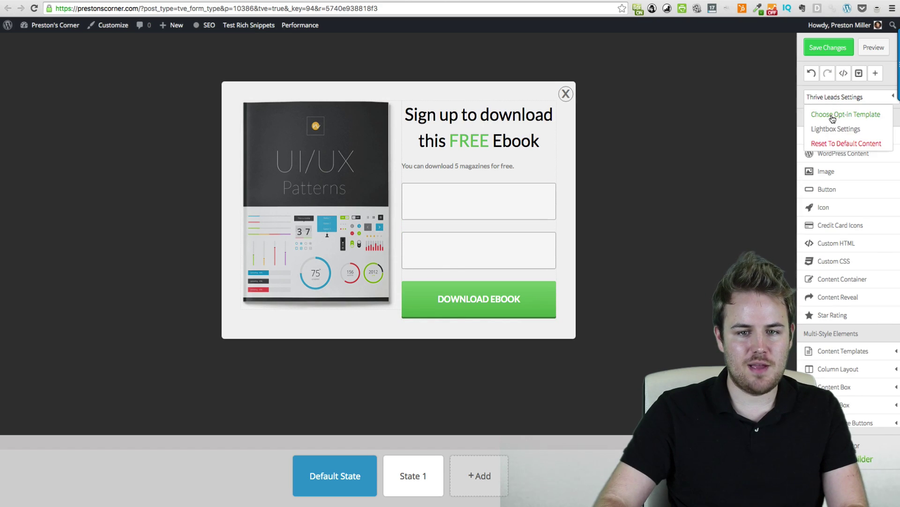
left_click(833, 116)
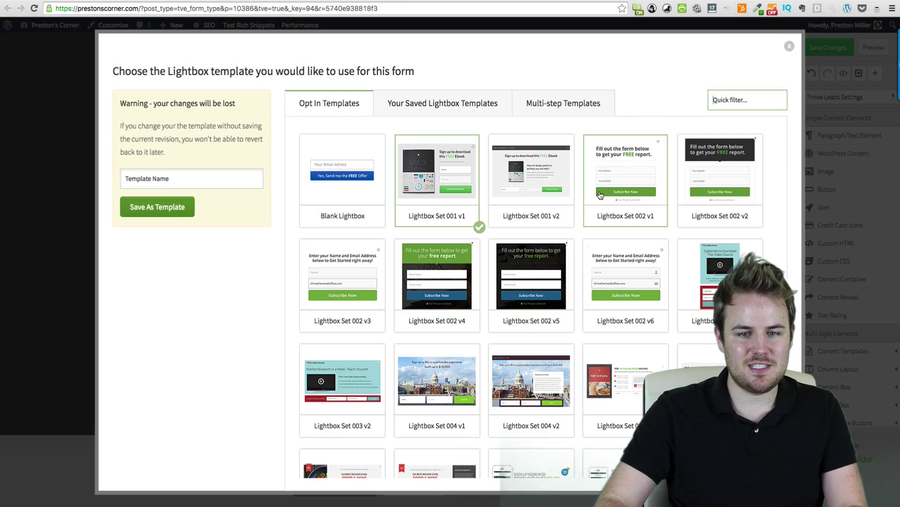
left_click(562, 102)
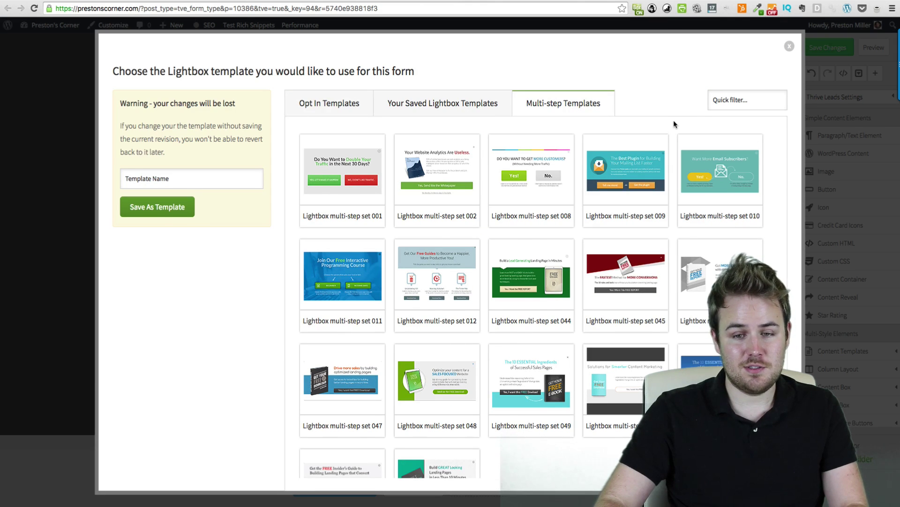
scroll(672, 116, "down", 2)
scroll(669, 178, "up", 2)
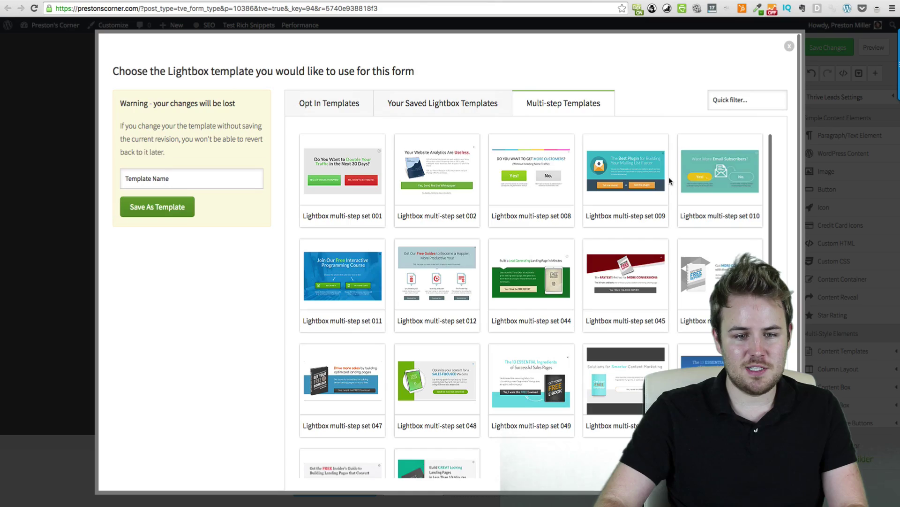
scroll(672, 213, "down", 1)
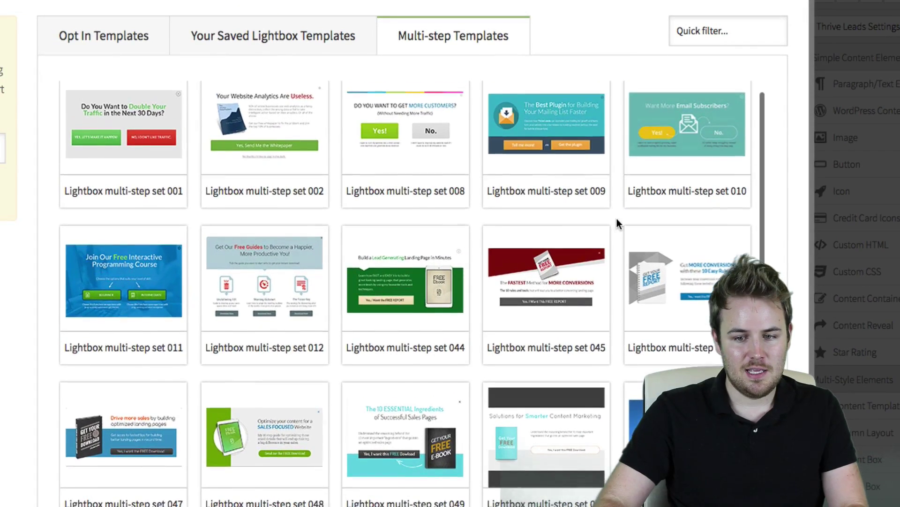
scroll(617, 224, "down", 2)
scroll(617, 224, "up", 2)
scroll(618, 223, "down", 3)
scroll(617, 223, "up", 4)
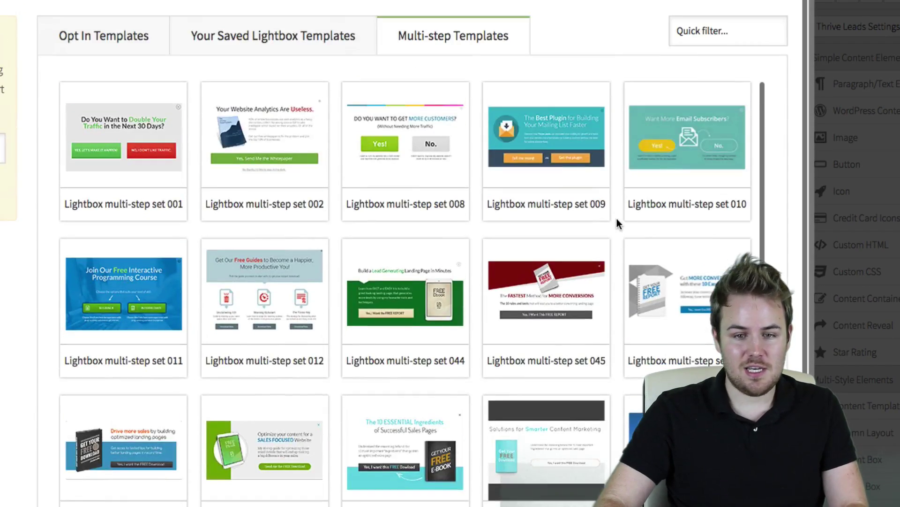
scroll(618, 224, "down", 2)
scroll(617, 224, "down", 2)
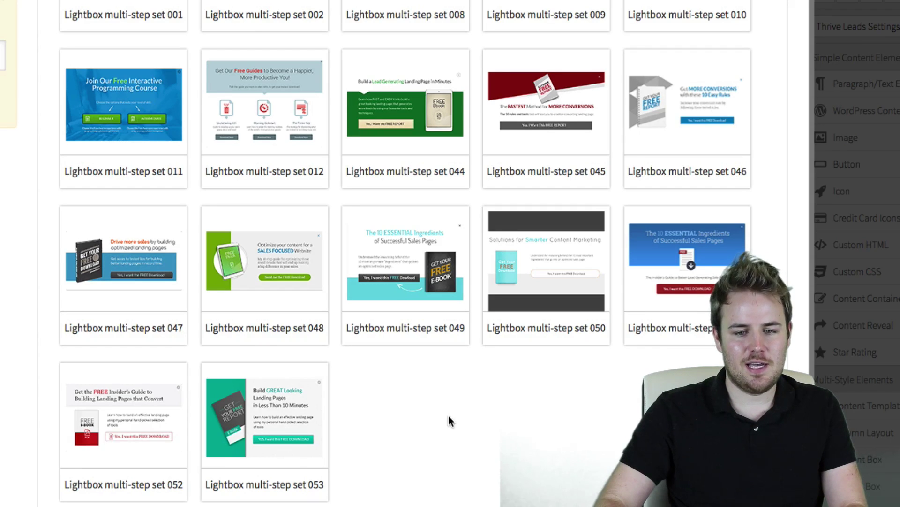
scroll(450, 421, "up", 2)
scroll(478, 423, "up", 2)
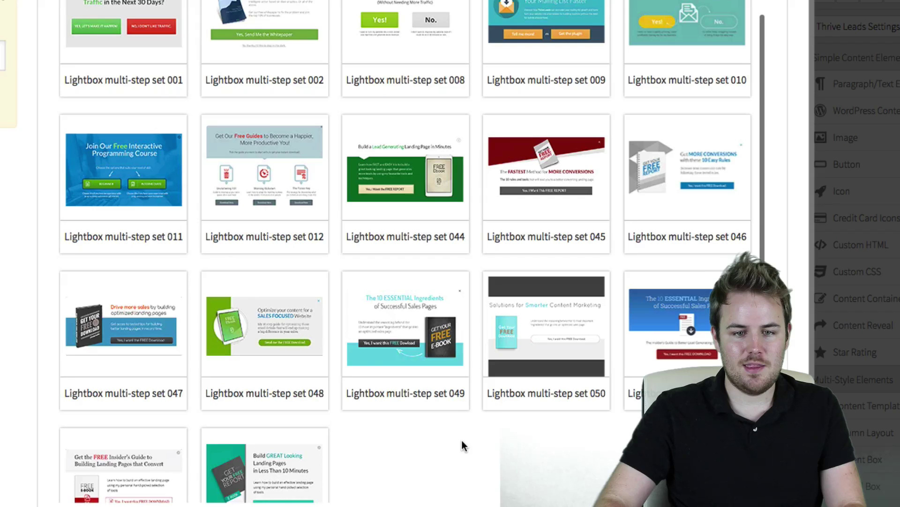
scroll(462, 445, "up", 1)
scroll(464, 445, "down", 2)
scroll(466, 446, "down", 1)
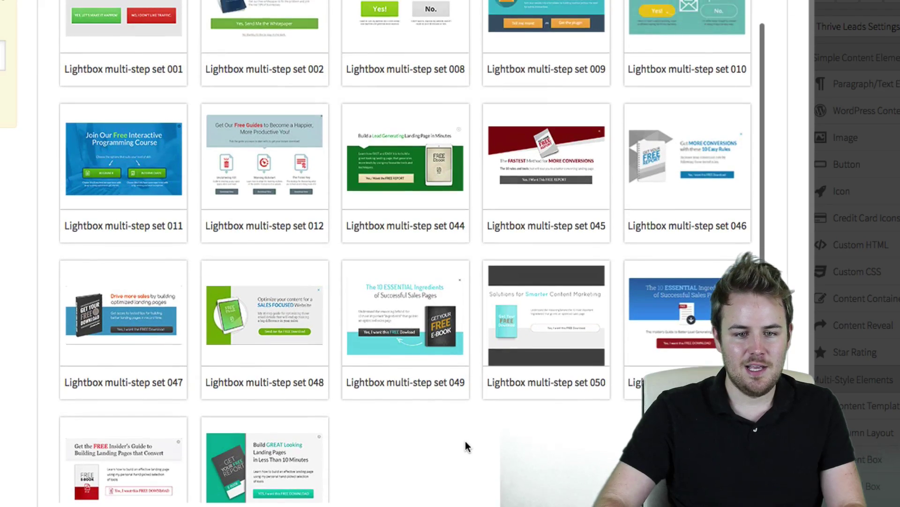
scroll(466, 446, "up", 2)
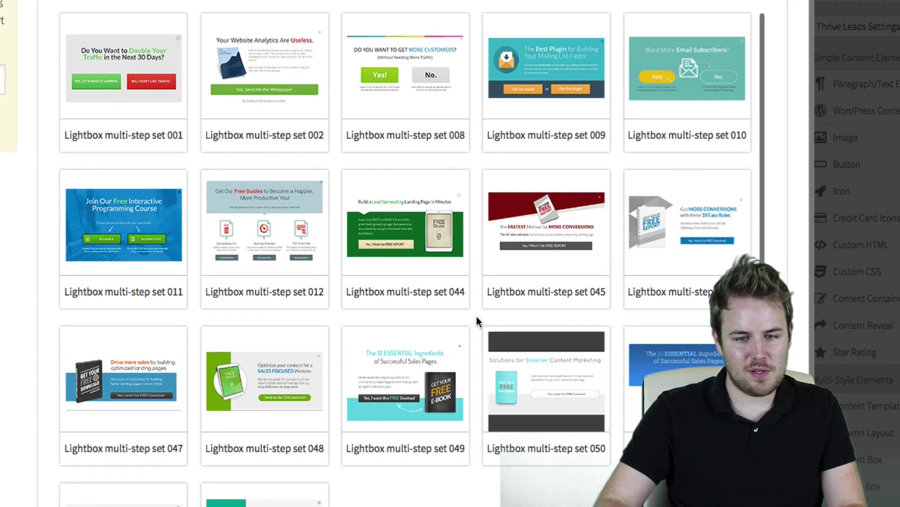
left_click(282, 253)
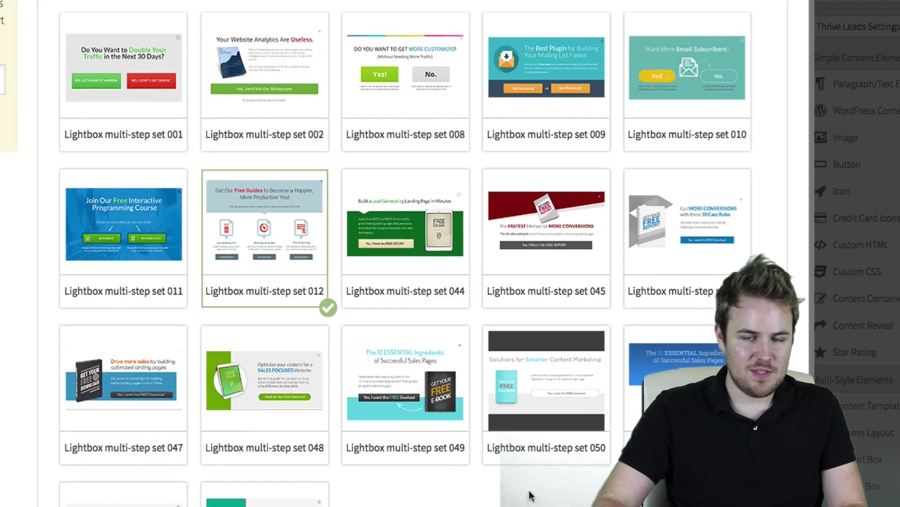
scroll(530, 496, "down", 1)
left_click(530, 497)
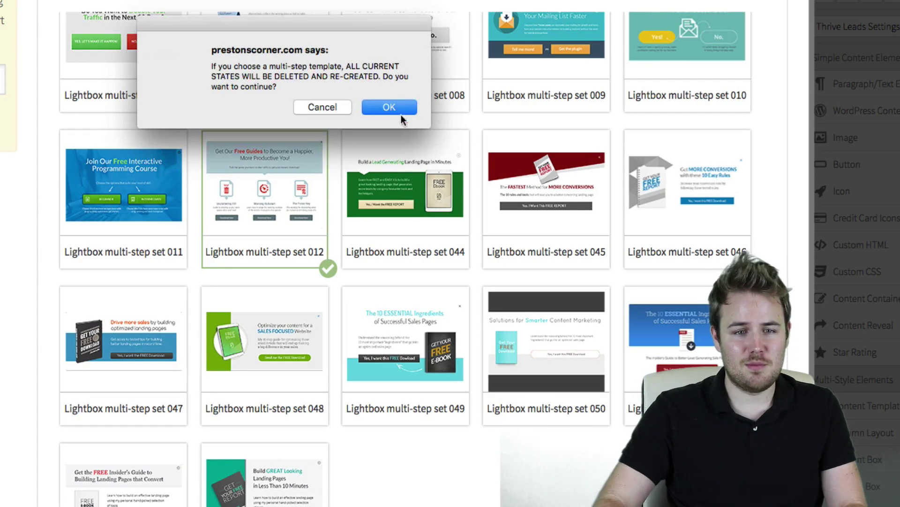
Confirm replacing the states, then review the Uncluttering 101, Morning Kickstart and The Focus Key states and the default.
left_click(389, 107)
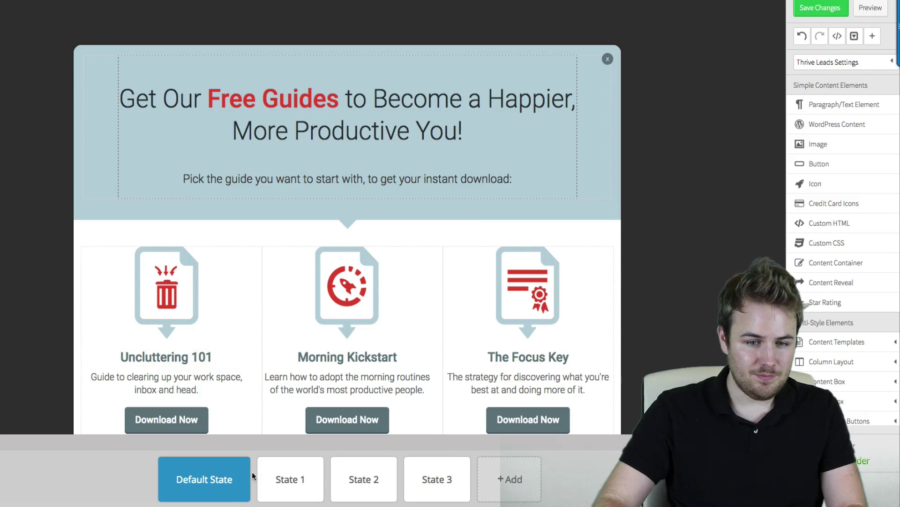
left_click(285, 479)
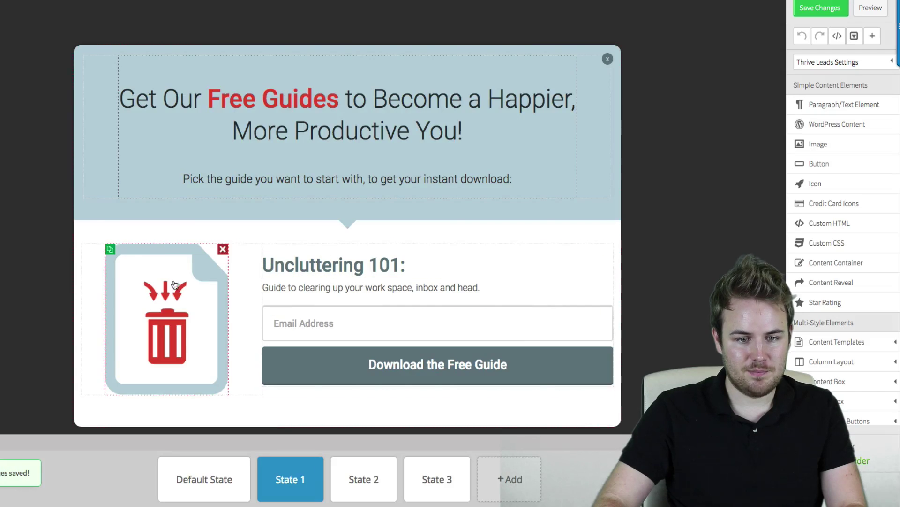
left_click(198, 475)
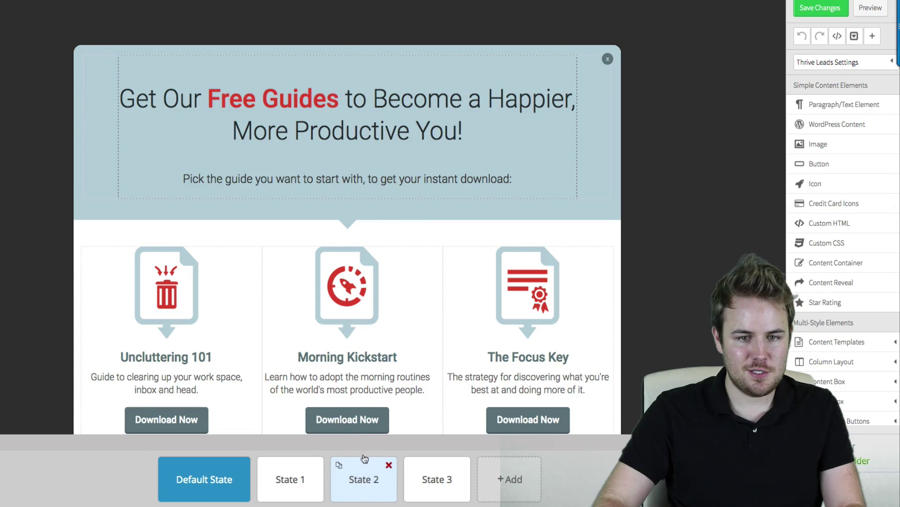
left_click(359, 485)
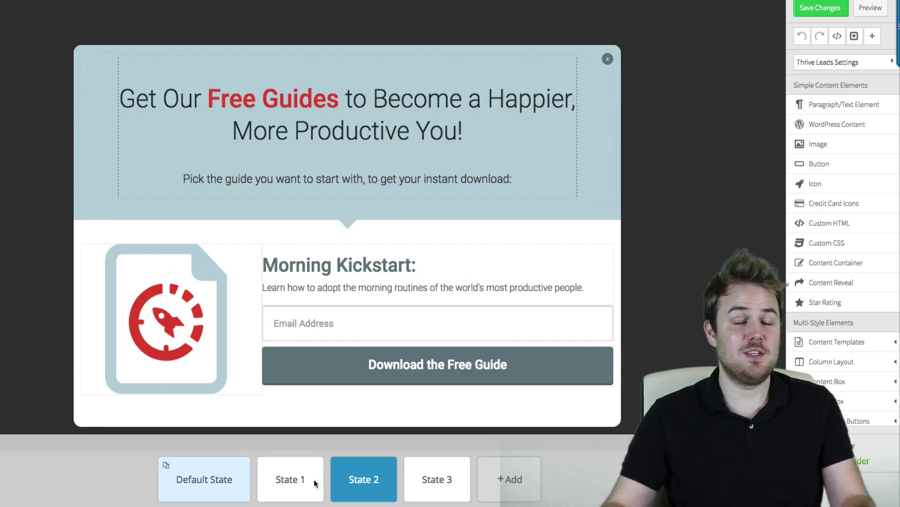
left_click(425, 481)
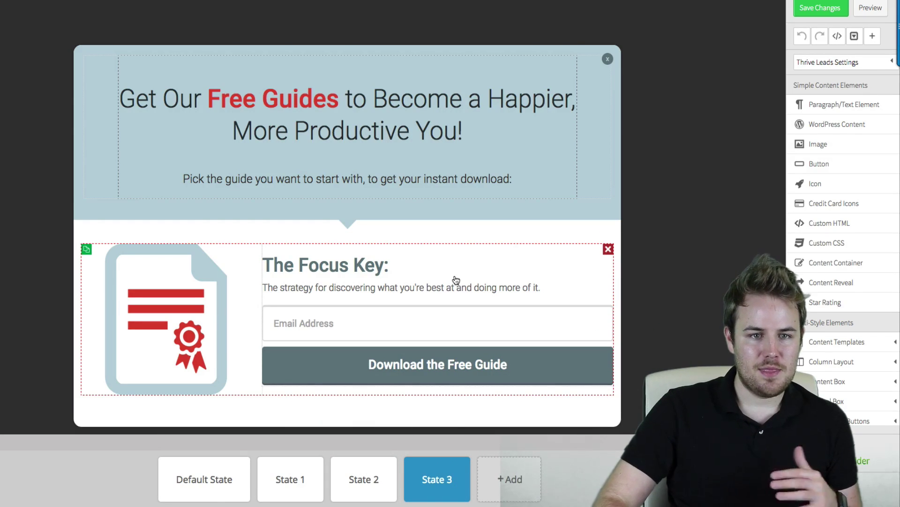
left_click(204, 478)
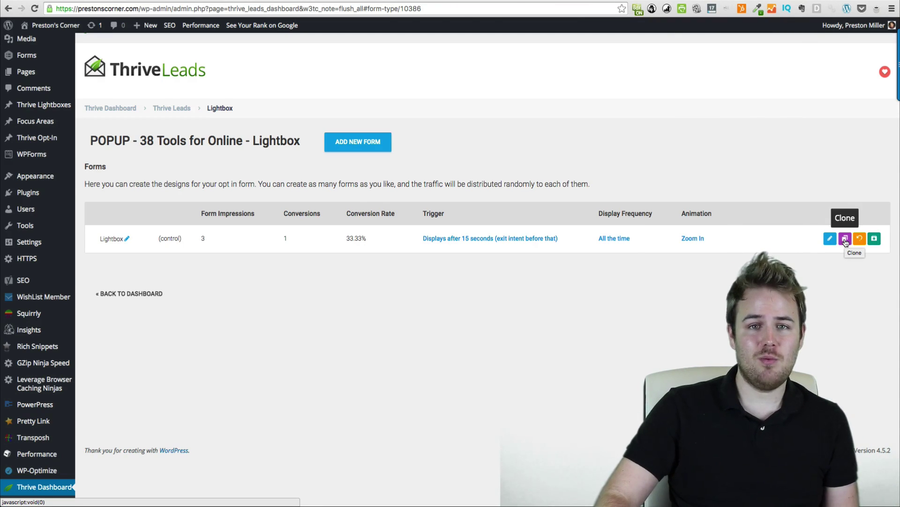
Return to the Thrive Leads dashboard to check the popup group's Lightbox is On.
left_click(135, 294)
scroll(467, 28, "down", 3)
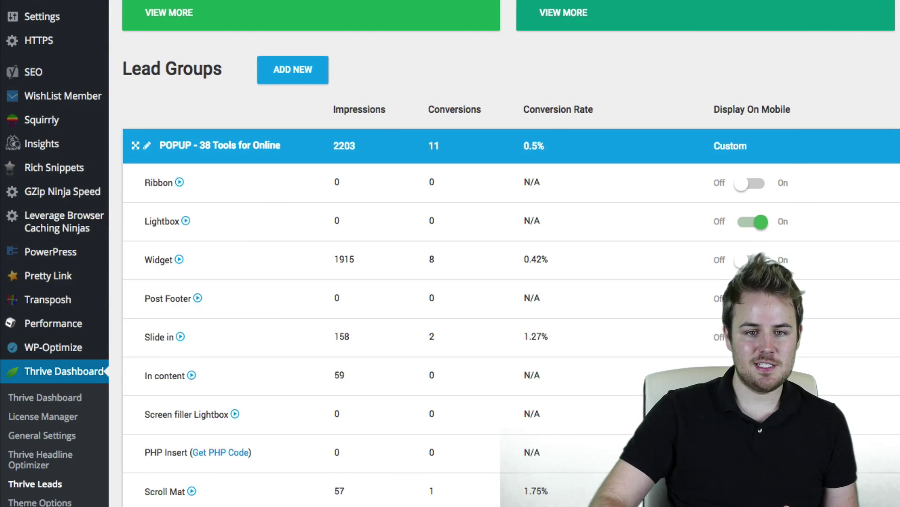
scroll(451, 282, "right", 5)
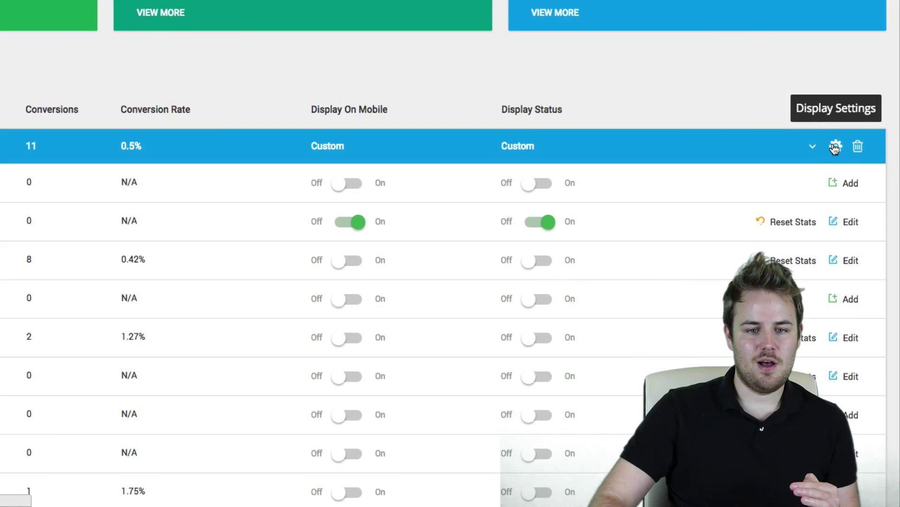
left_click(835, 146)
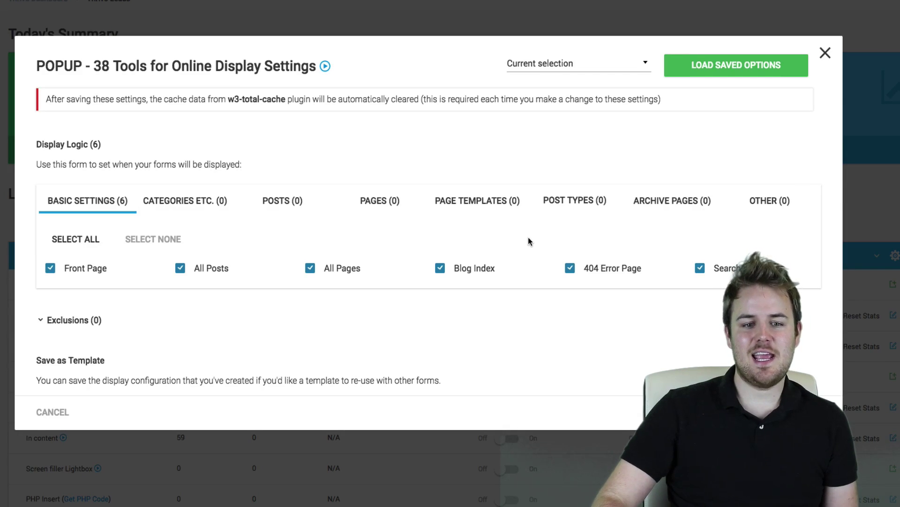
scroll(254, 252, "down", 1)
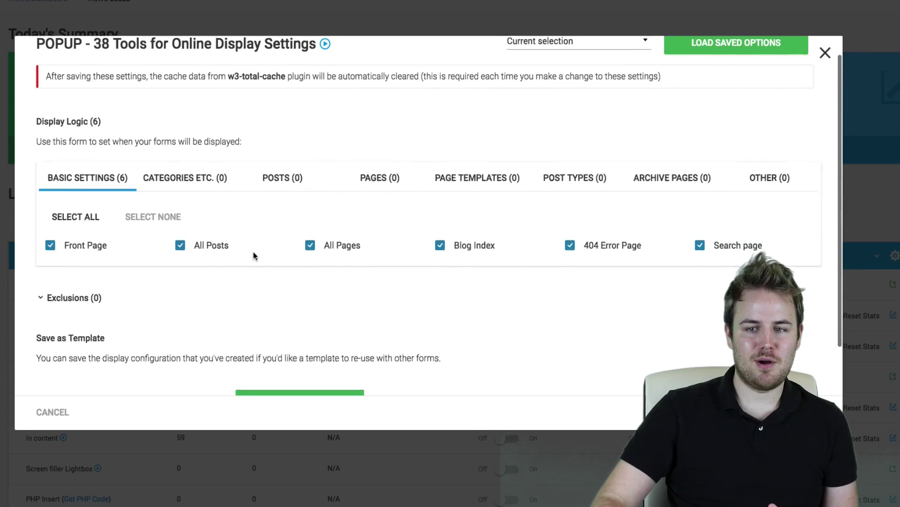
scroll(254, 251, "down", 2)
scroll(253, 251, "up", 3)
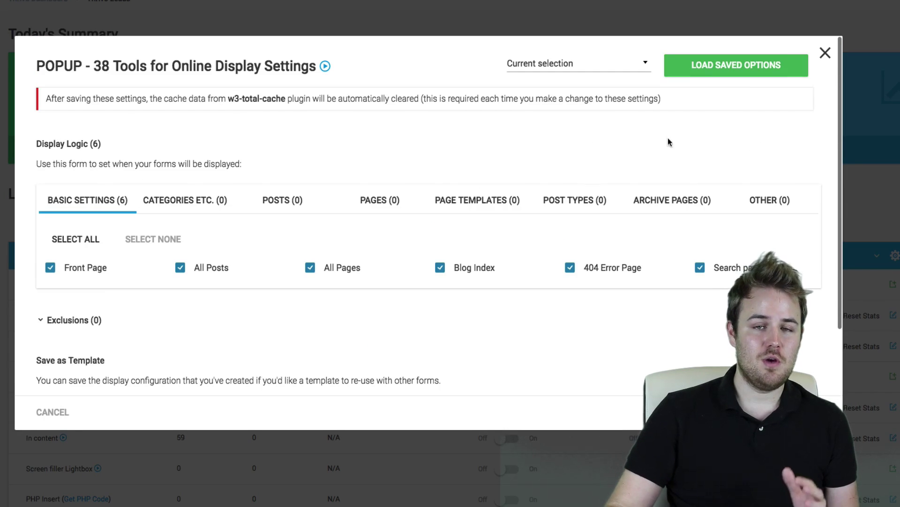
left_click(825, 52)
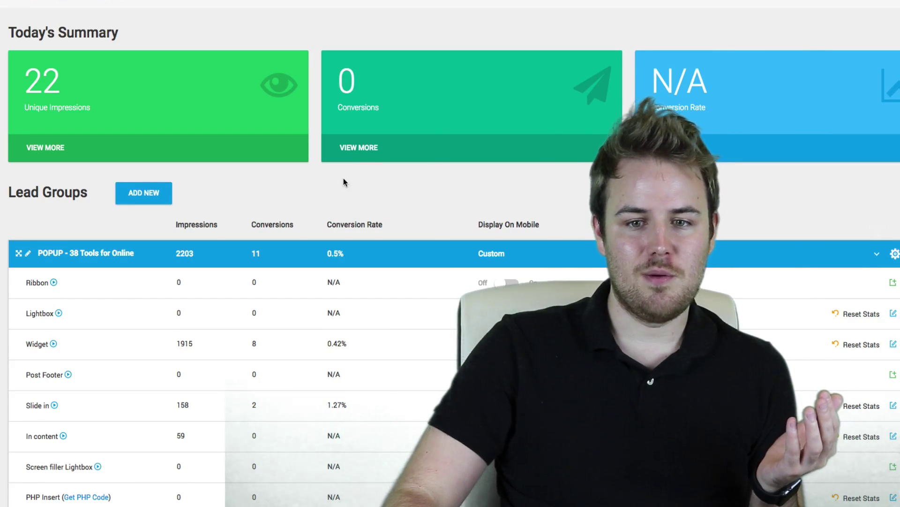
scroll(344, 182, "up", 1)
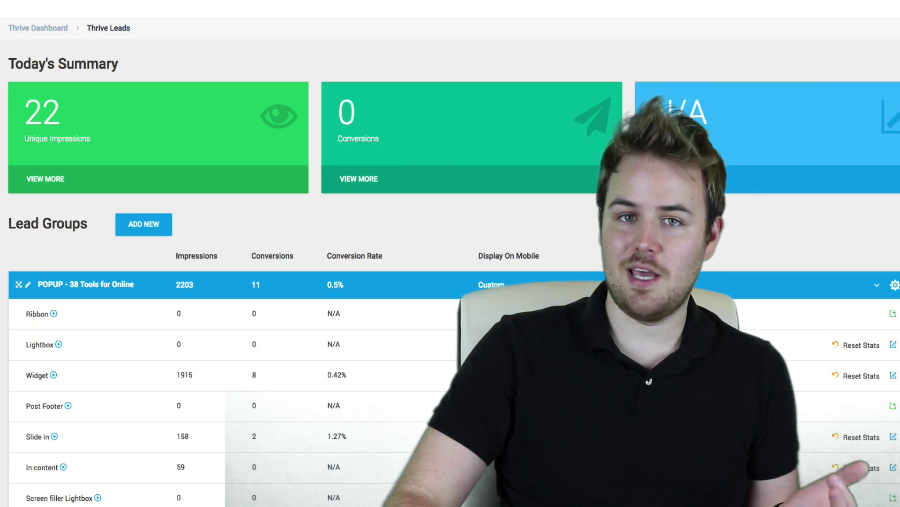